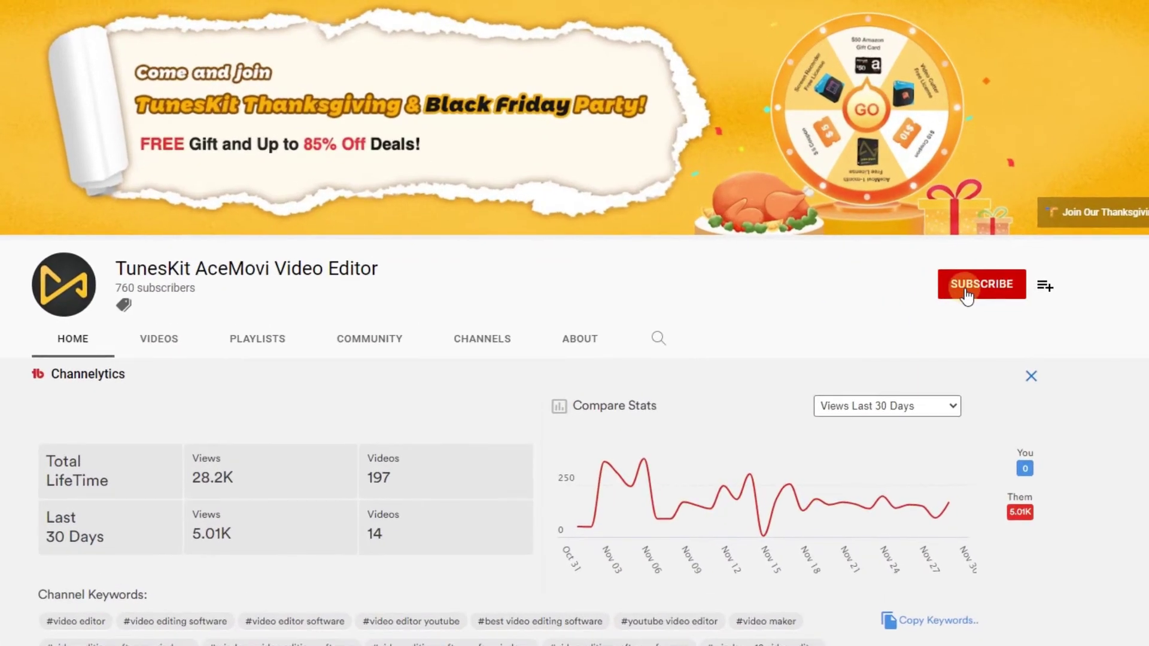
- Subscribe to the TunesKit AceMovi channel with the bell set to All notifications
{"action": "left_click", "coordinate": [968, 290]}
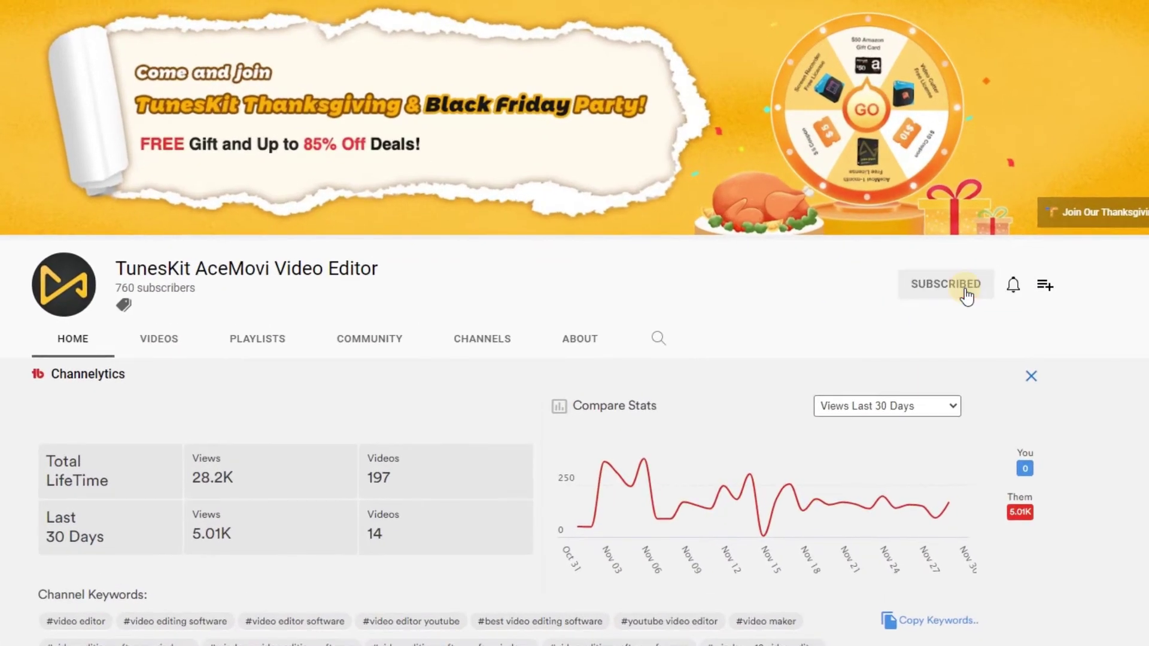
{"action": "left_click", "coordinate": [1012, 288]}
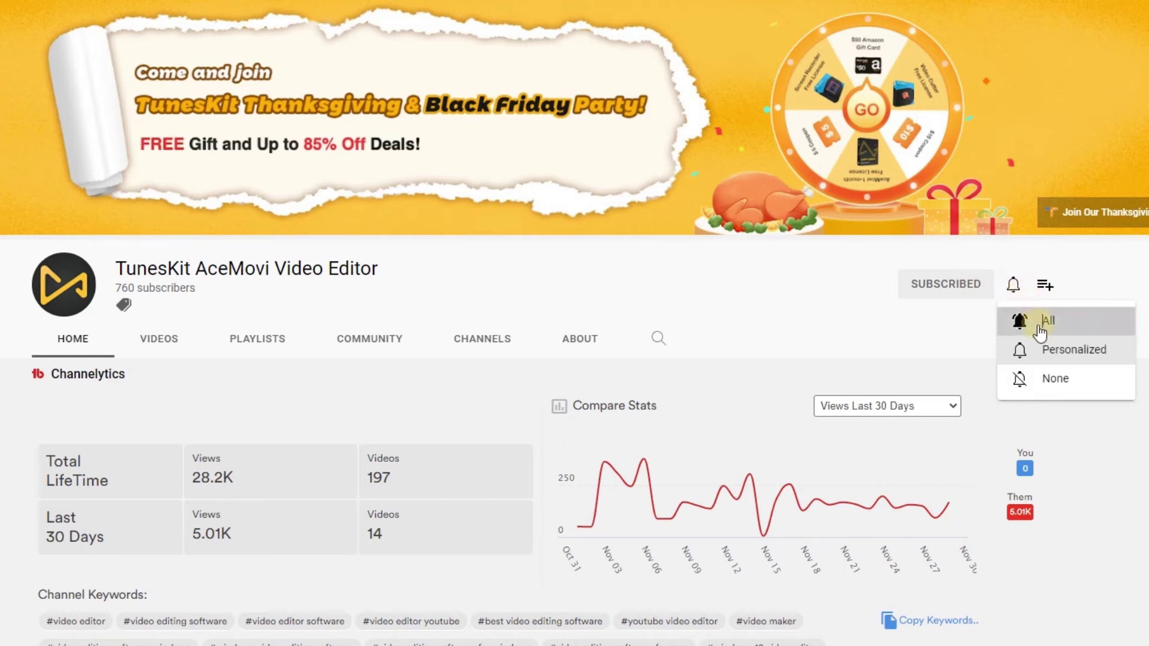
{"action": "left_click", "coordinate": [1024, 321]}
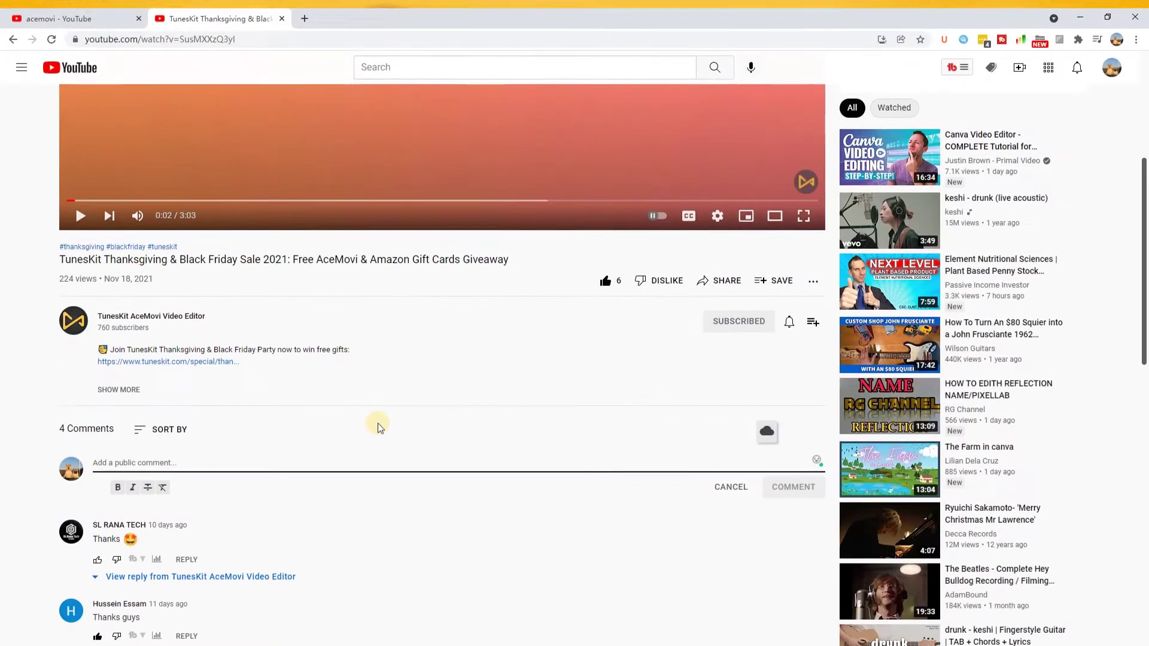
{"action": "type", "text": "Th"}
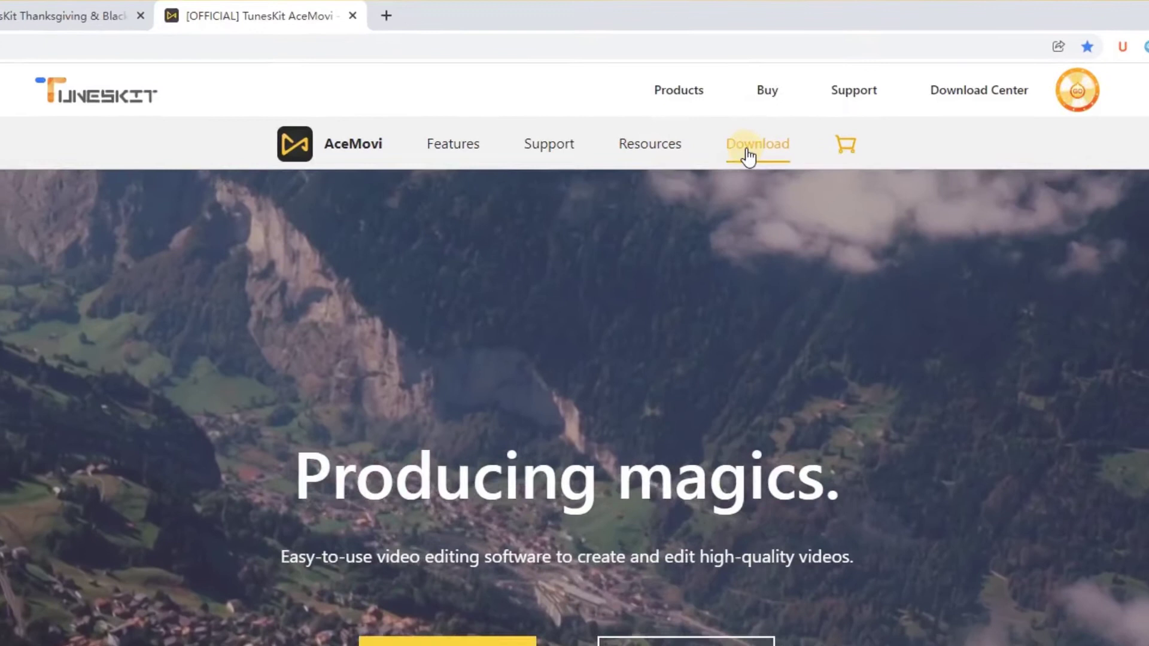
- Download the AceMovi for Windows installer from the TunesKit site's Download menu
{"action": "mouse_move", "coordinate": [694, 105]}
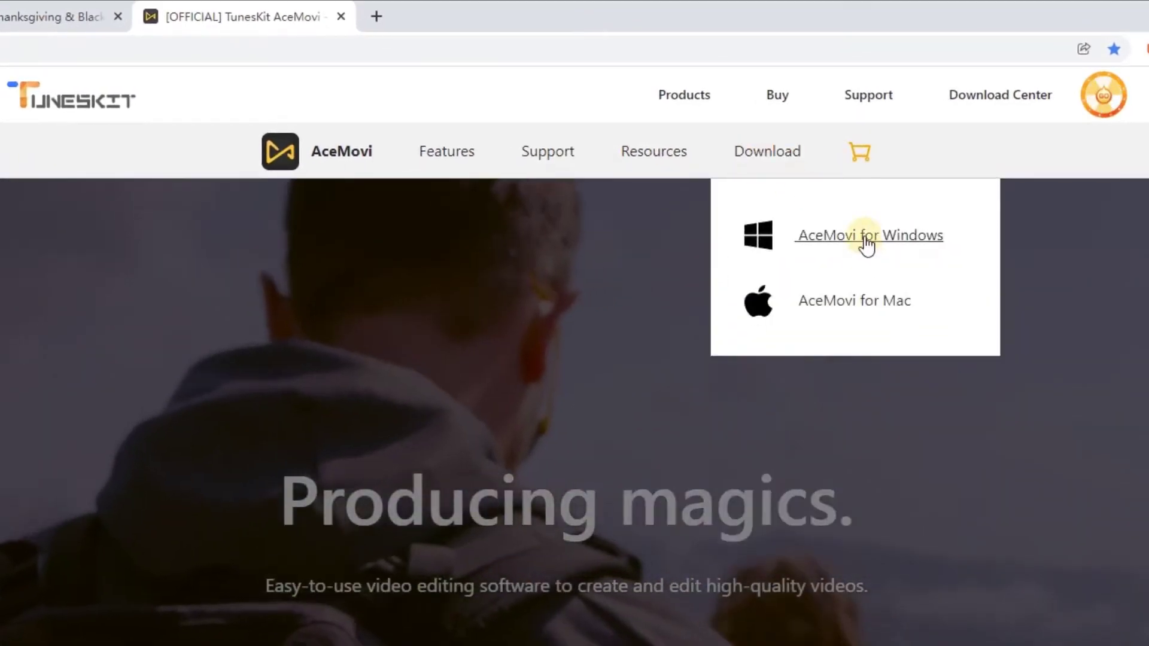
{"action": "left_click", "coordinate": [866, 239]}
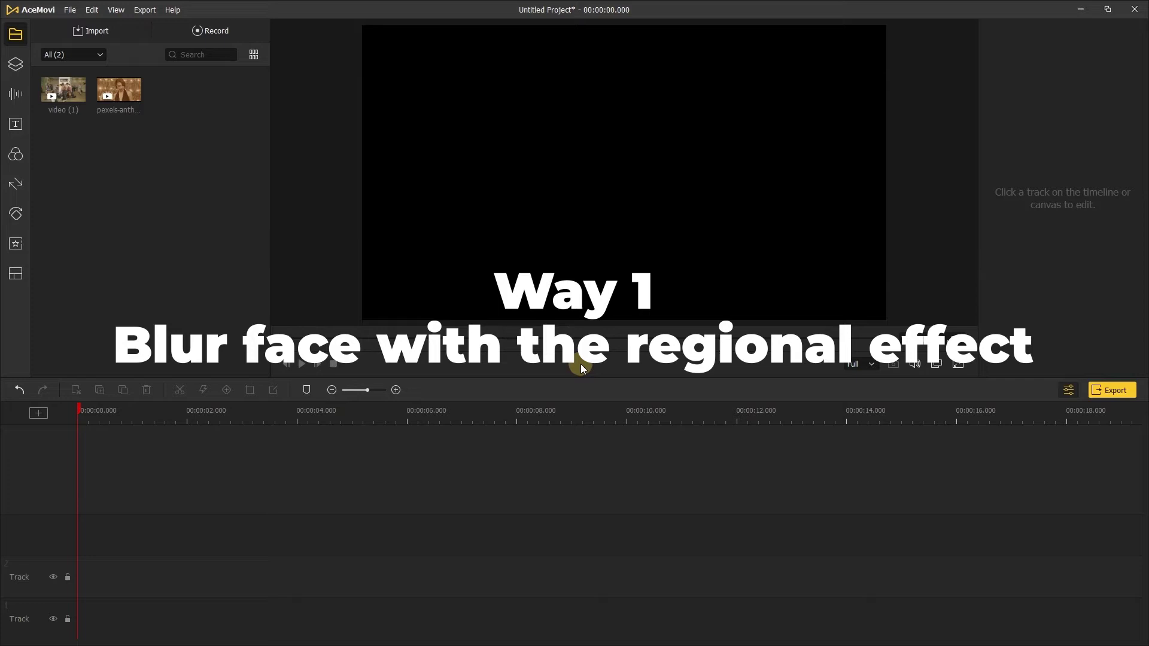
- Add the pexels clip at 1920×1080, 24 fps, cut its first 8.4 seconds, and extend it to 3.652 s
{"action": "left_click", "coordinate": [132, 94]}
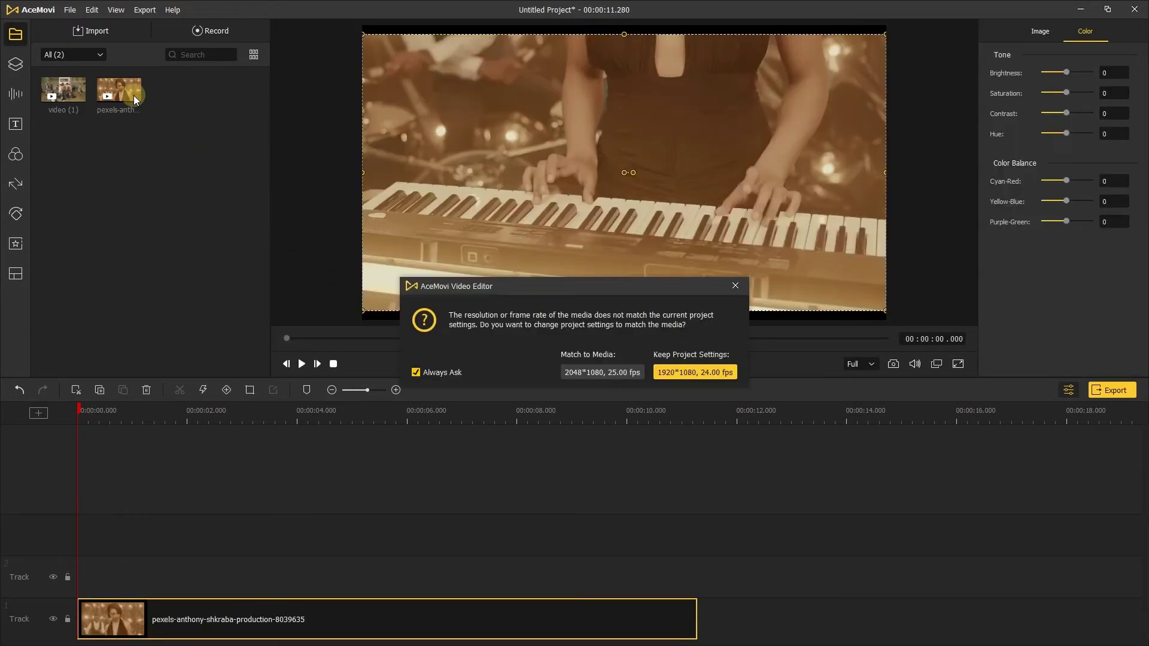
{"action": "left_click", "coordinate": [694, 373]}
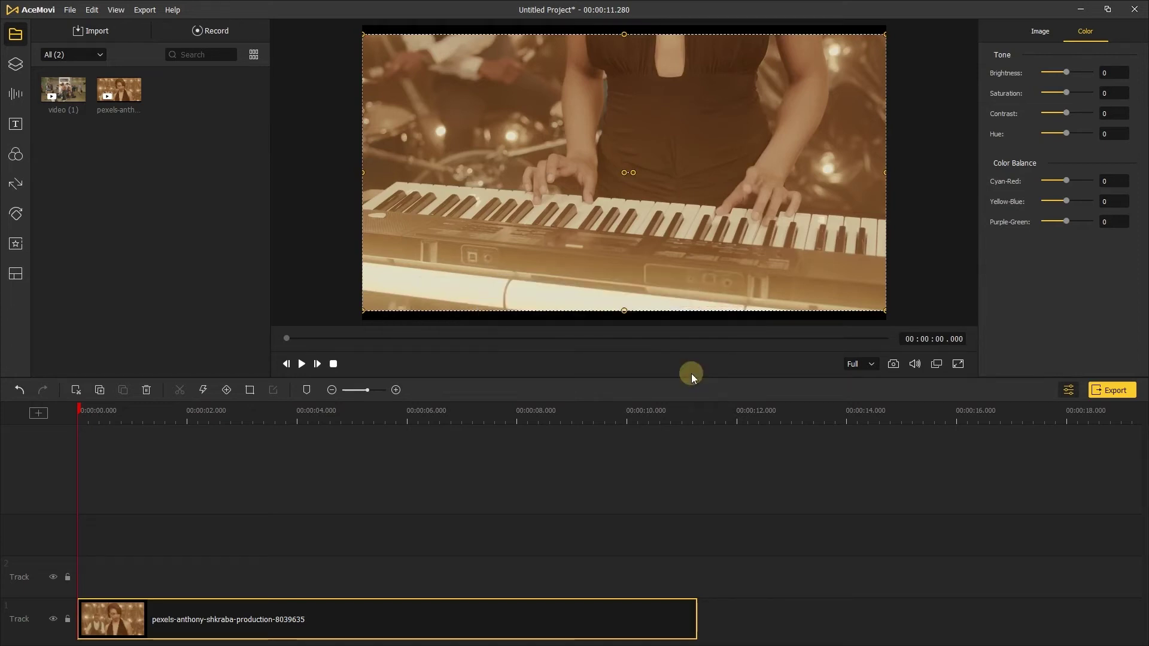
{"action": "left_click_drag", "start_coordinate": [534, 410], "coordinate": [522, 410]}
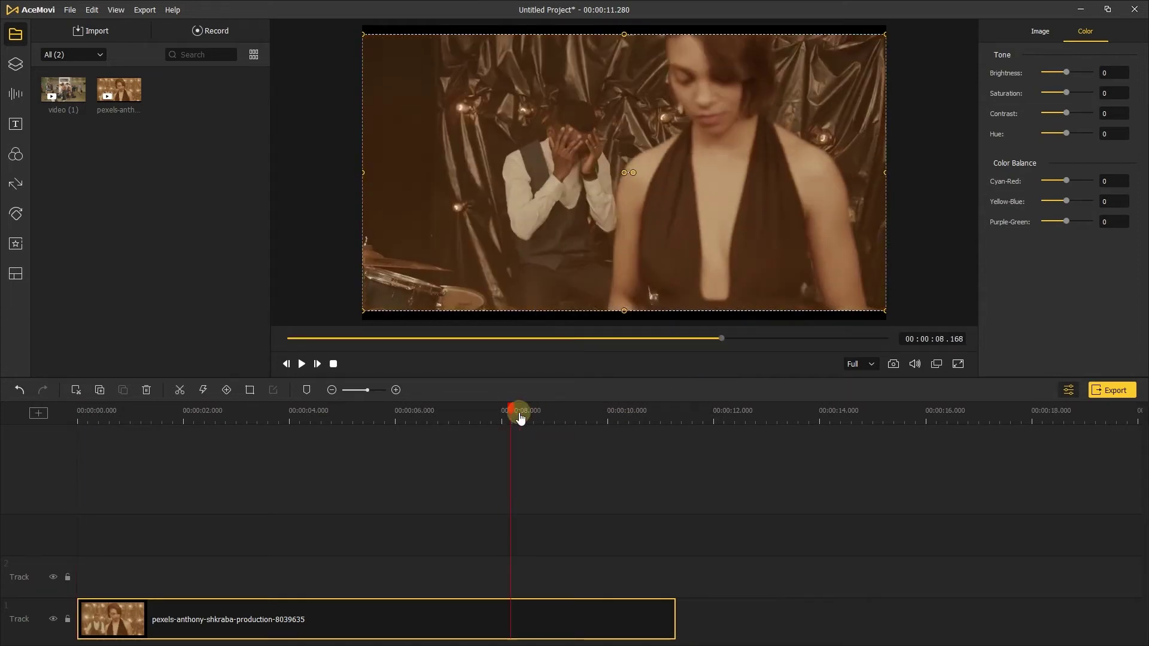
{"action": "left_click", "coordinate": [179, 395]}
{"action": "left_click", "coordinate": [318, 623]}
{"action": "key", "text": "Delete"}
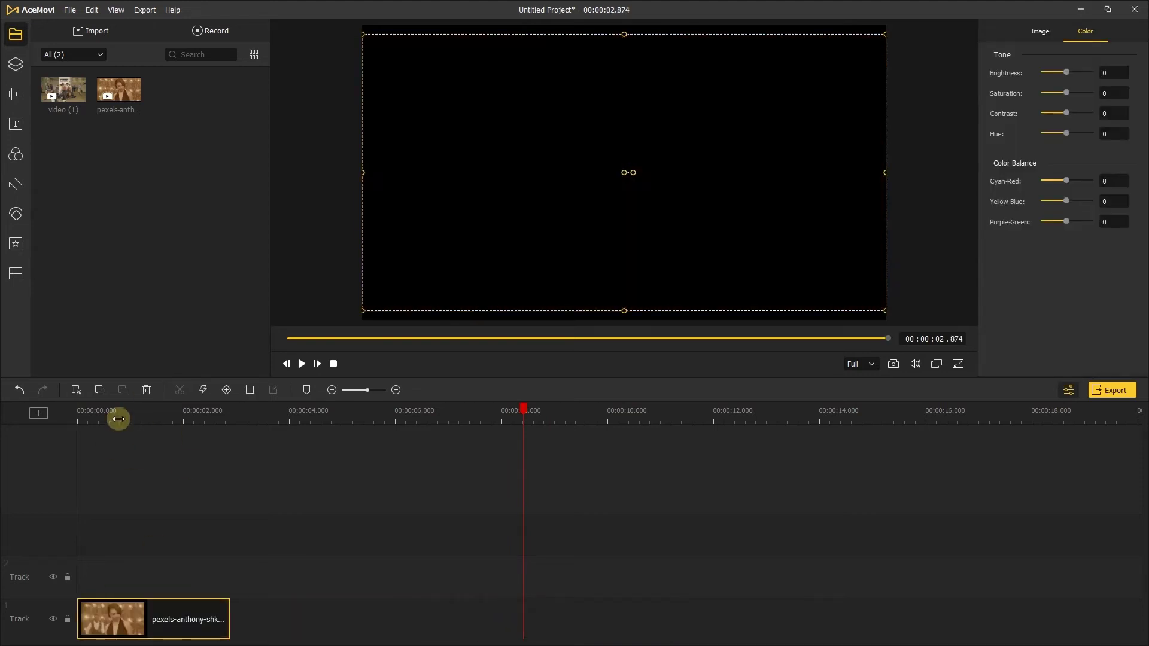
{"action": "left_click_drag", "start_coordinate": [118, 419], "coordinate": [78, 413]}
{"action": "left_click_drag", "start_coordinate": [388, 619], "coordinate": [472, 619]}
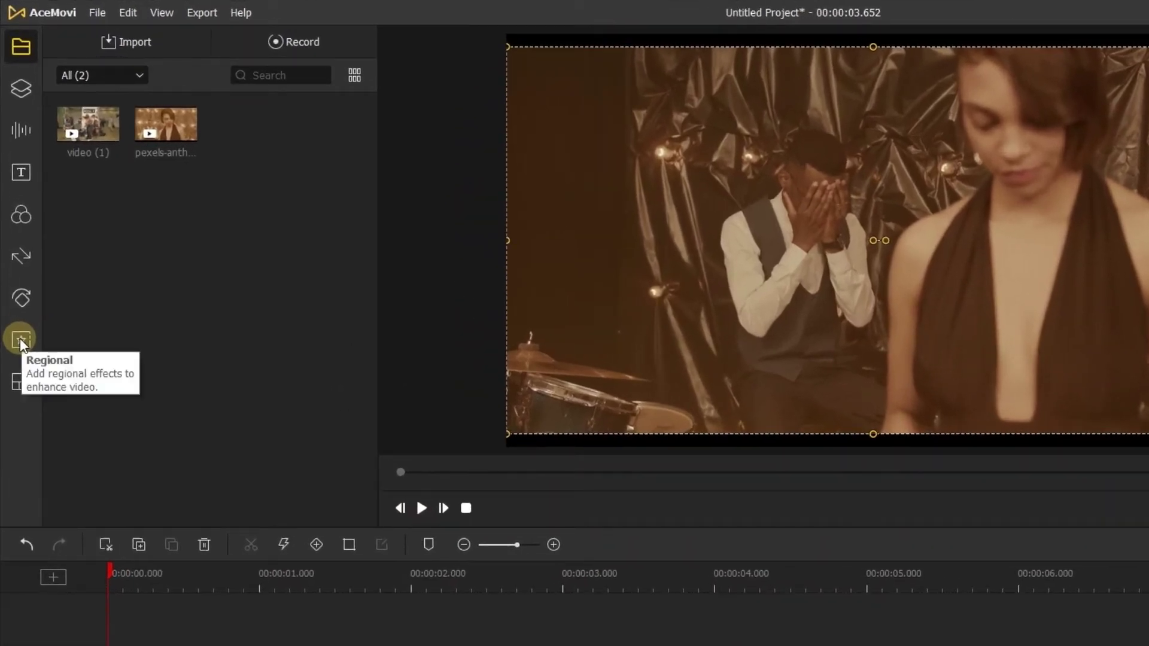
- Place a Blur regional effect on Track 2 and stretch the pexels clip to 5 seconds
{"action": "left_click", "coordinate": [20, 339]}
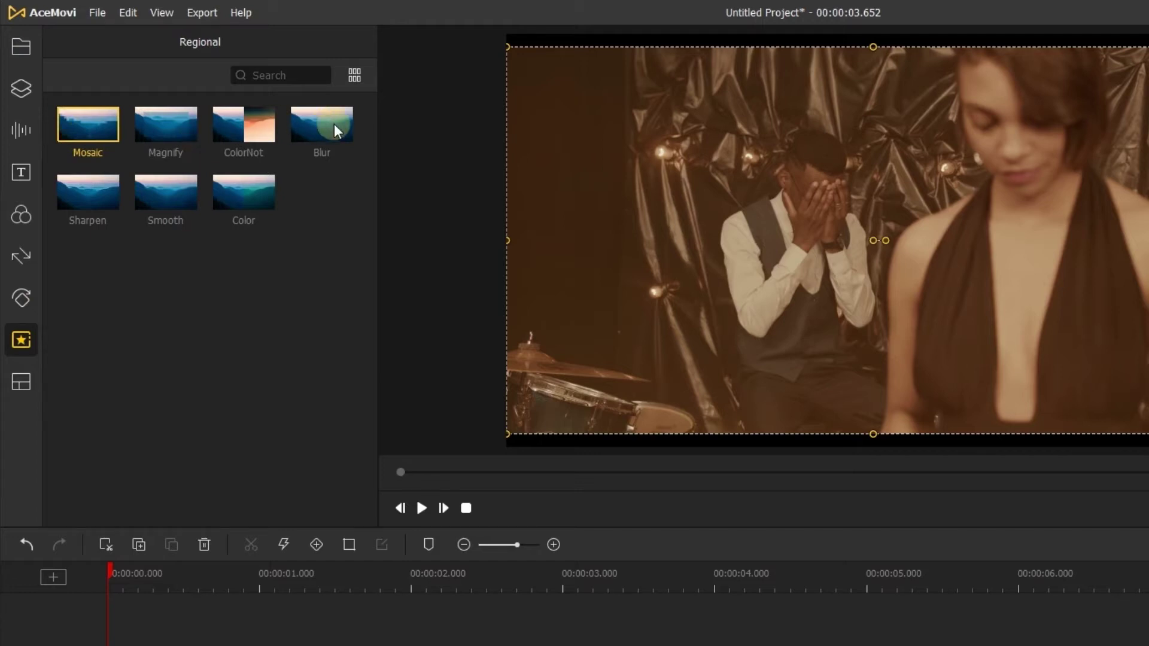
{"action": "left_click_drag", "start_coordinate": [319, 124], "coordinate": [189, 645]}
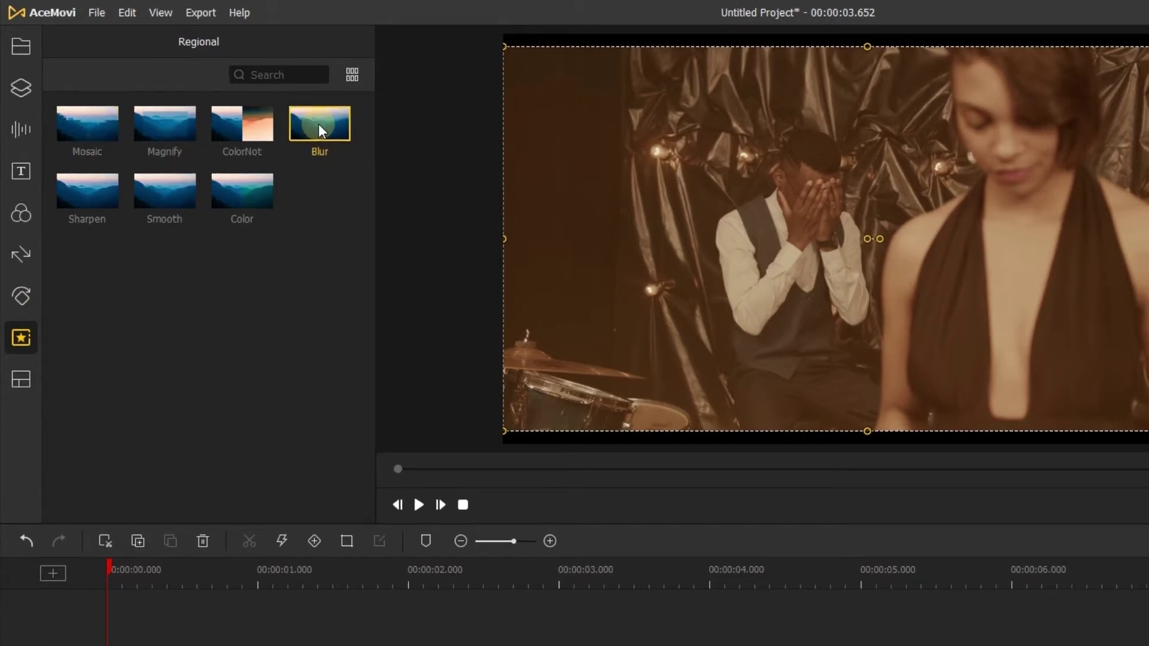
{"action": "left_click_drag", "start_coordinate": [134, 547], "coordinate": [36, 589]}
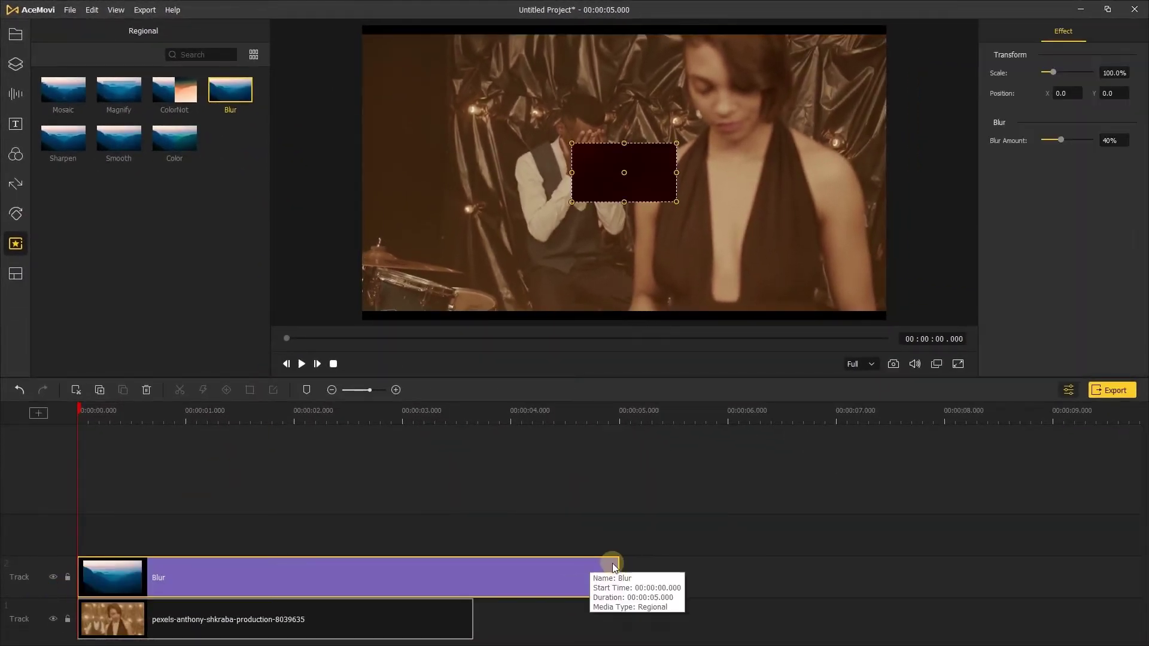
{"action": "left_click_drag", "start_coordinate": [471, 619], "coordinate": [78, 619]}
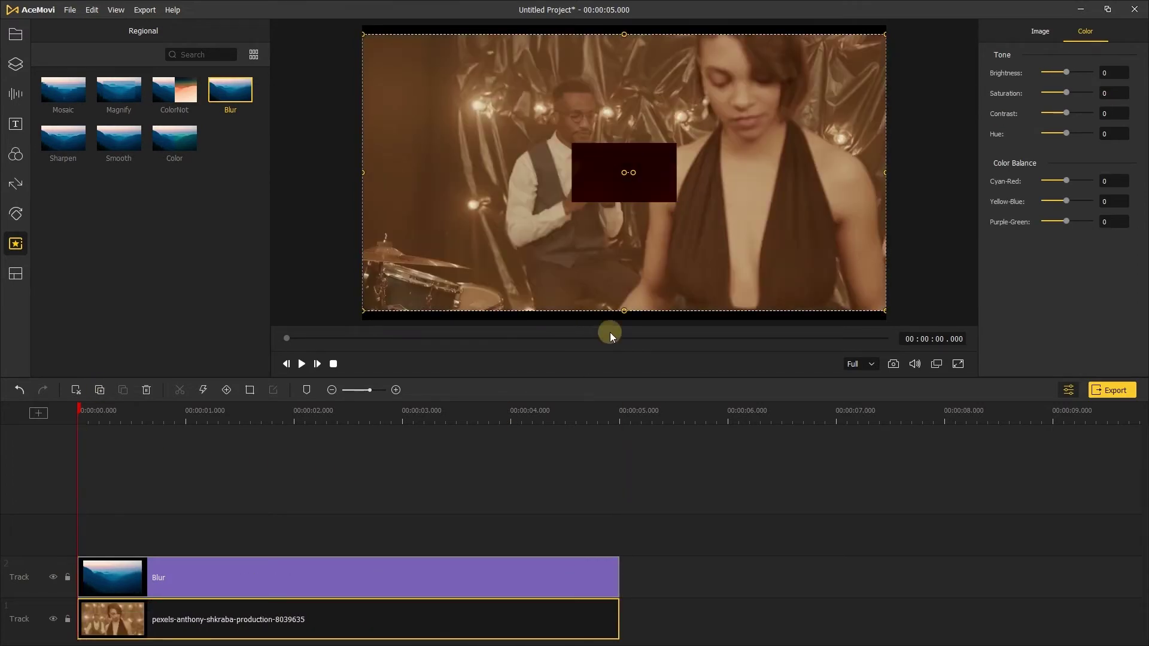
- Move and enlarge the blur box over the singer's head to 182.2% scale, with blur amount about 82%
{"action": "left_click", "coordinate": [428, 578]}
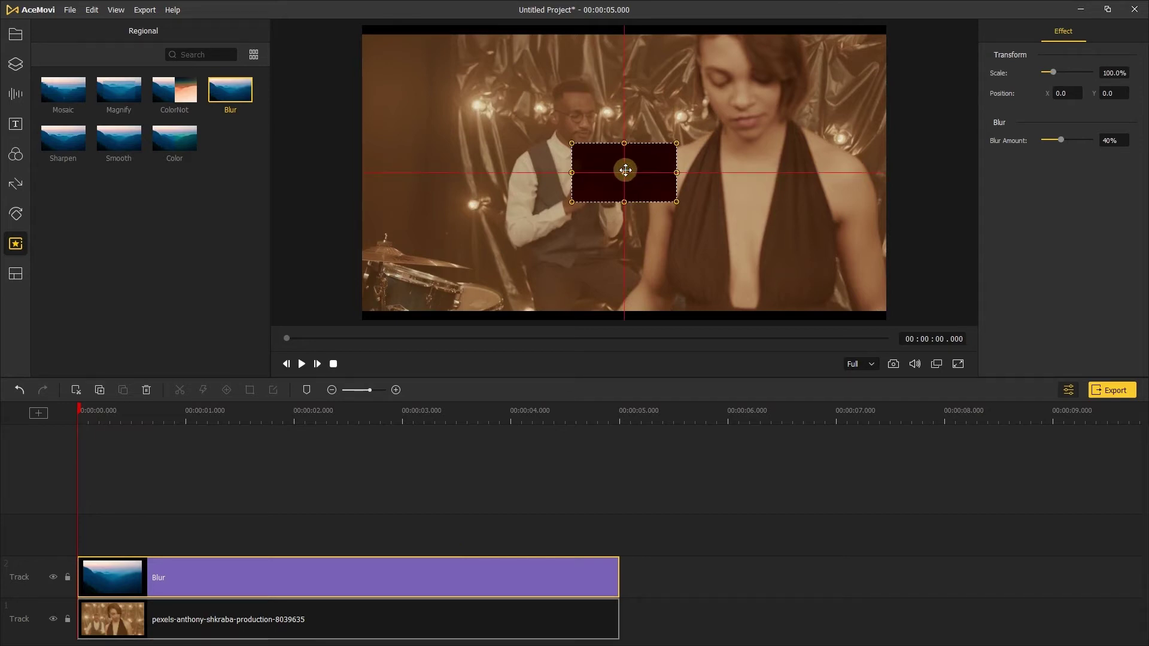
{"action": "left_click_drag", "start_coordinate": [625, 170], "coordinate": [751, 120]}
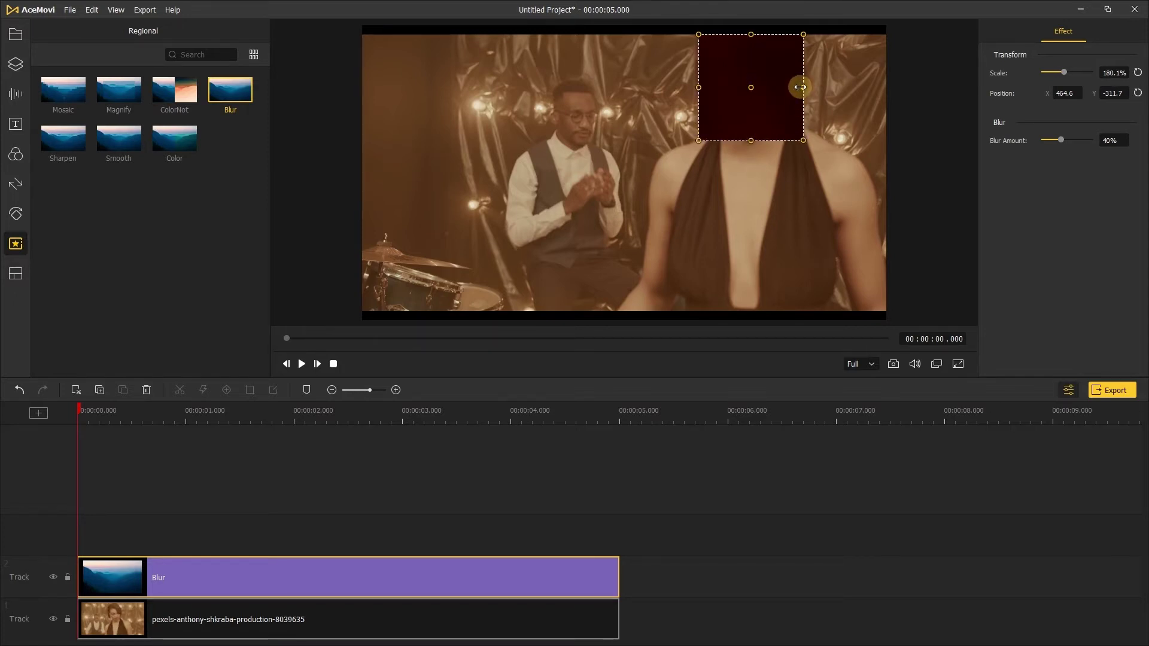
{"action": "left_click_drag", "start_coordinate": [798, 87], "coordinate": [795, 88]}
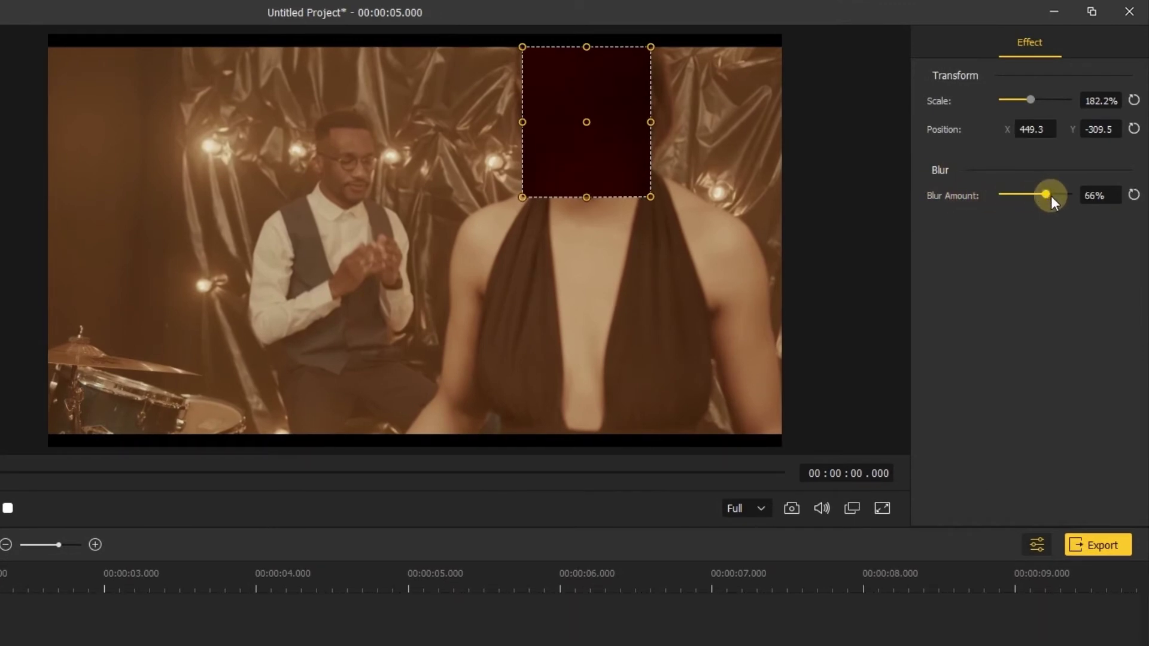
{"action": "mouse_move", "coordinate": [1051, 196]}
{"action": "left_mouse_down"}
{"action": "mouse_move", "coordinate": [1064, 197]}
{"action": "mouse_move", "coordinate": [954, 205]}
{"action": "mouse_move", "coordinate": [1060, 202]}
{"action": "left_mouse_up"}
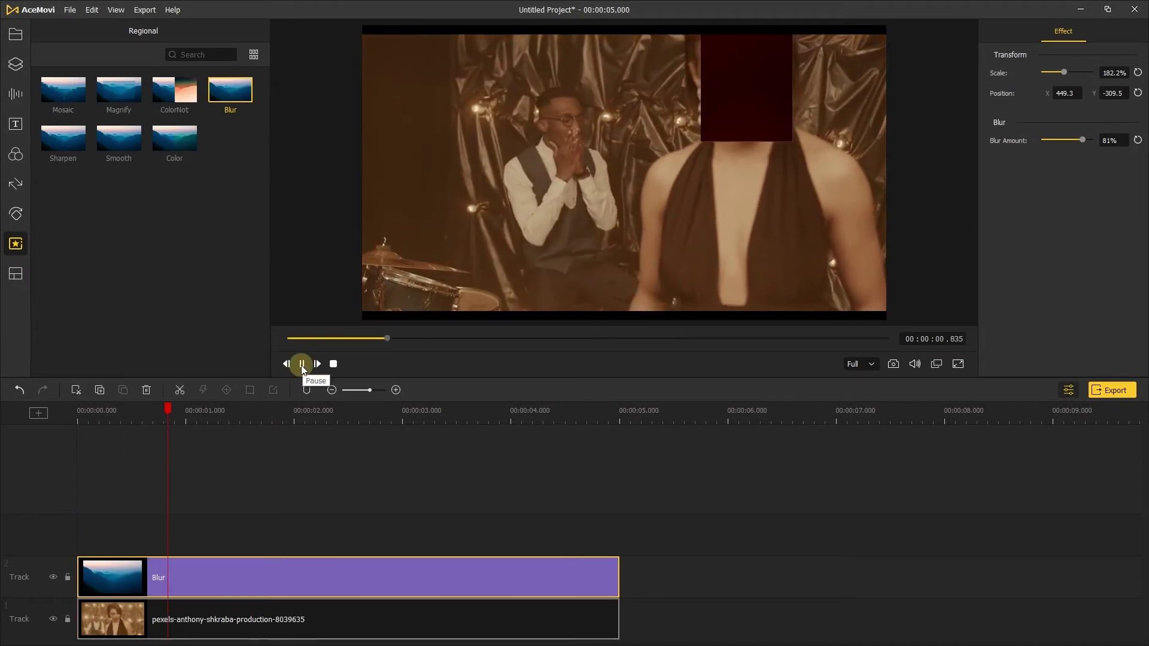
- At 00:00:02.021, shift the blur box left to X 371.5, Y -309.5 over her face, then replay
{"action": "left_click", "coordinate": [302, 367]}
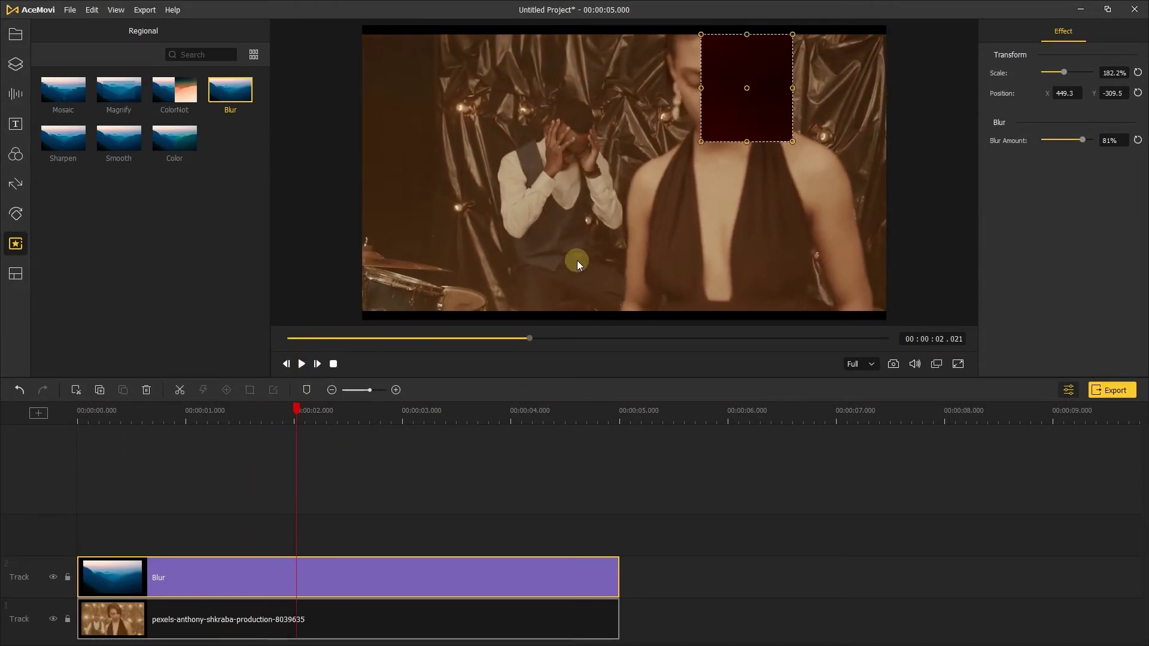
{"action": "left_click_drag", "start_coordinate": [736, 102], "coordinate": [781, 91]}
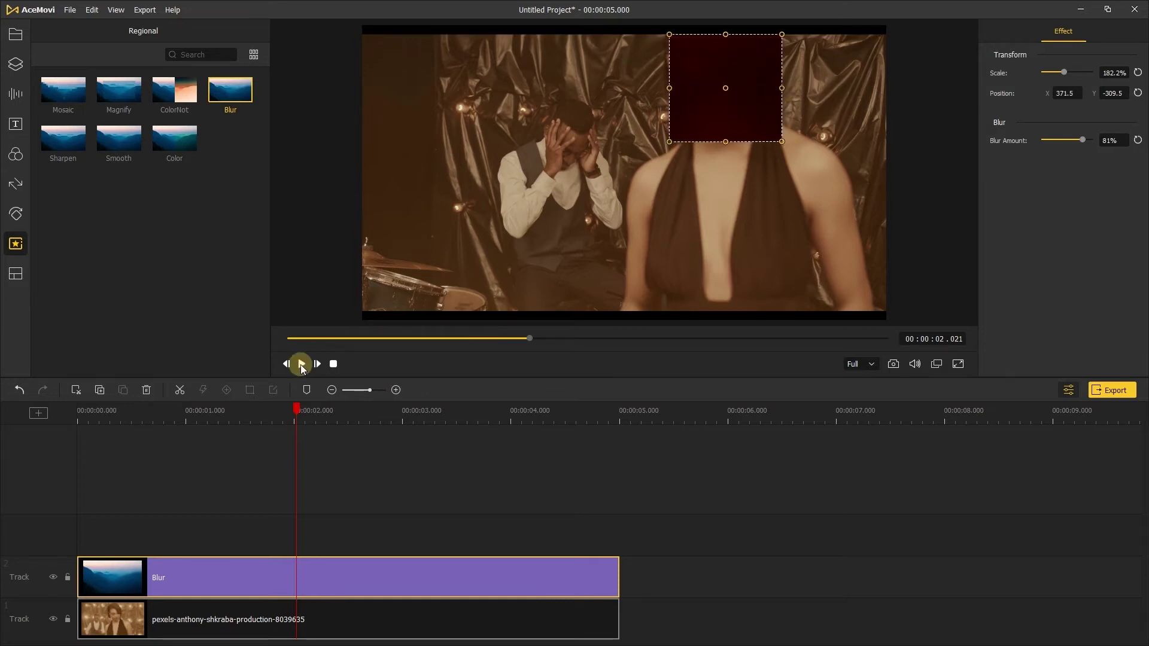
{"action": "left_click", "coordinate": [303, 365]}
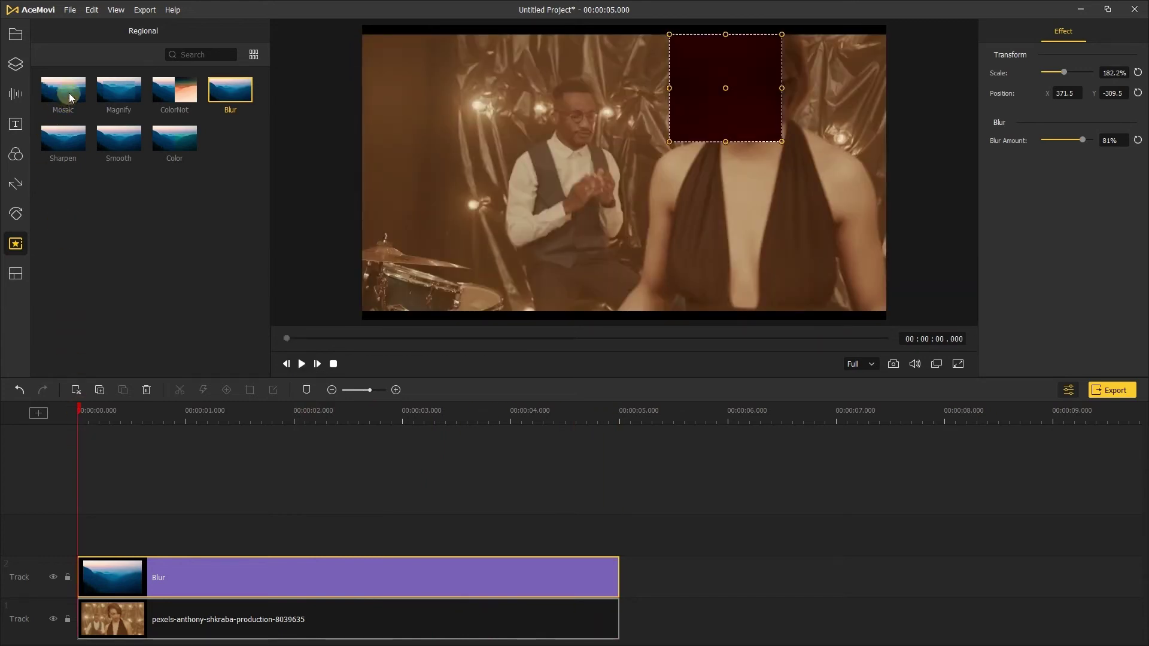
- Place a Mosaic effect on a new Track 3 and hide the Blur track
{"action": "left_click_drag", "start_coordinate": [70, 92], "coordinate": [136, 526]}
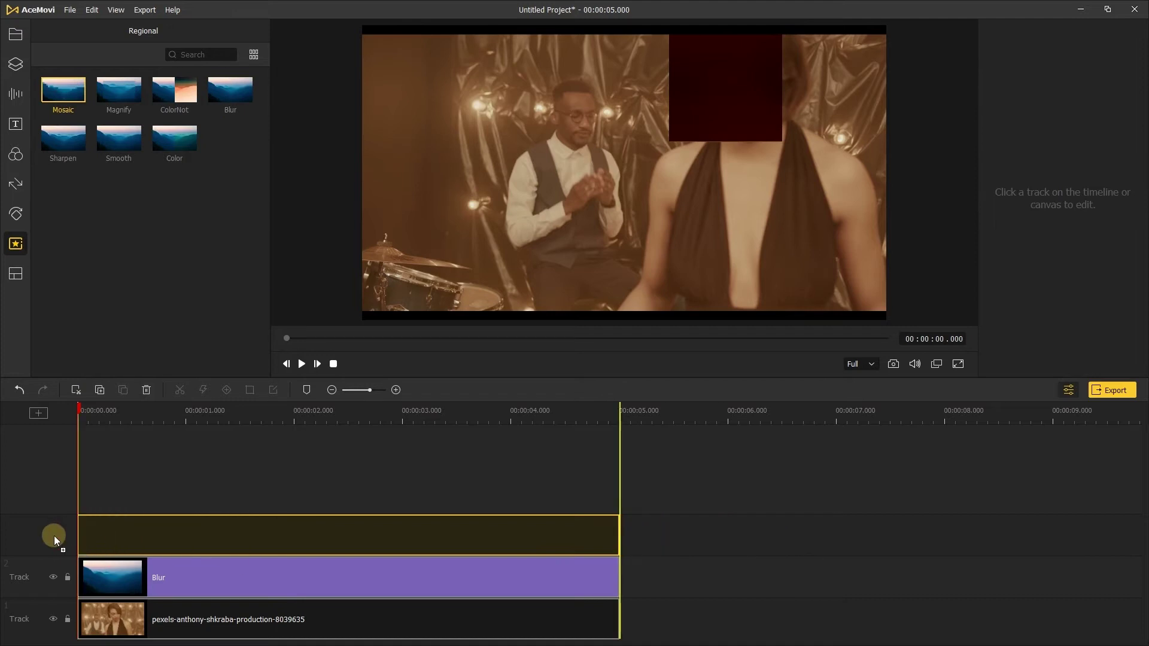
{"action": "left_click_drag", "start_coordinate": [54, 536], "coordinate": [54, 536]}
{"action": "left_click", "coordinate": [154, 588]}
{"action": "left_click", "coordinate": [52, 577]}
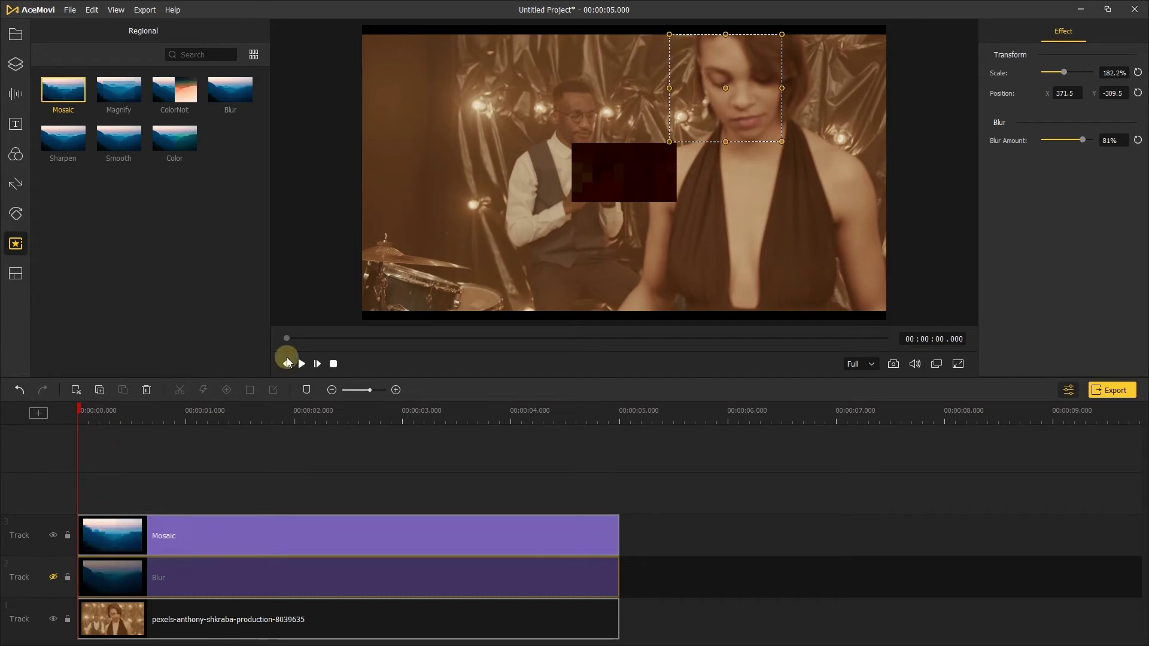
- Move and widen the mosaic box over the singer's face, set Strengthens to 59, and preview it
{"action": "left_click_drag", "start_coordinate": [609, 174], "coordinate": [736, 141]}
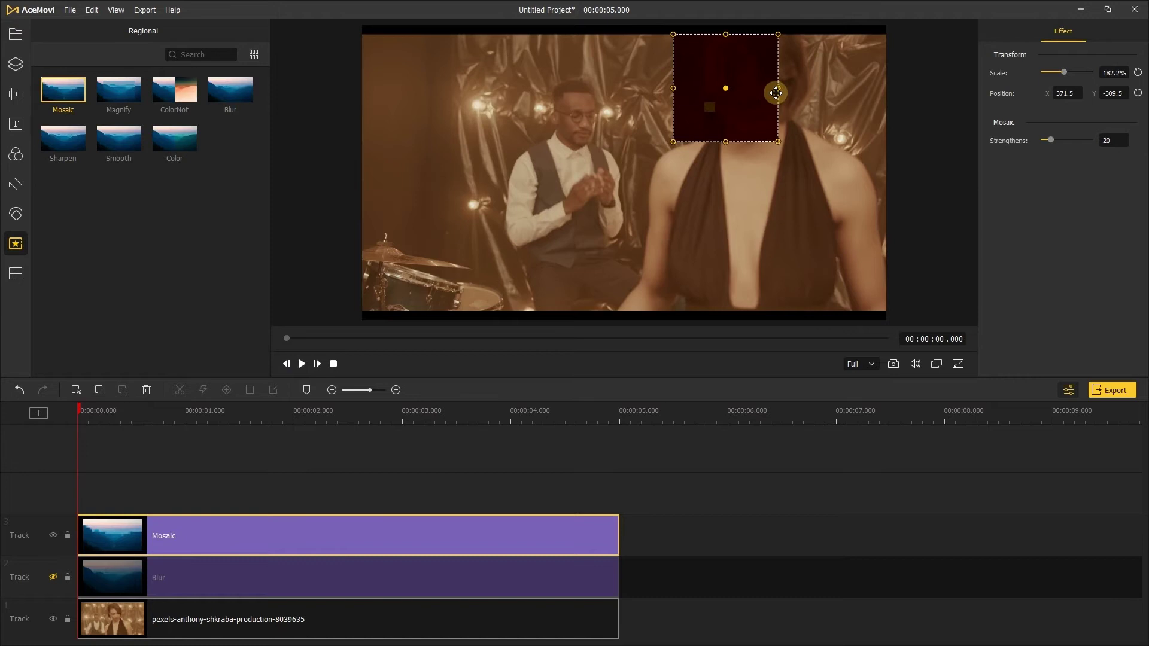
{"action": "left_click_drag", "start_coordinate": [776, 90], "coordinate": [819, 90]}
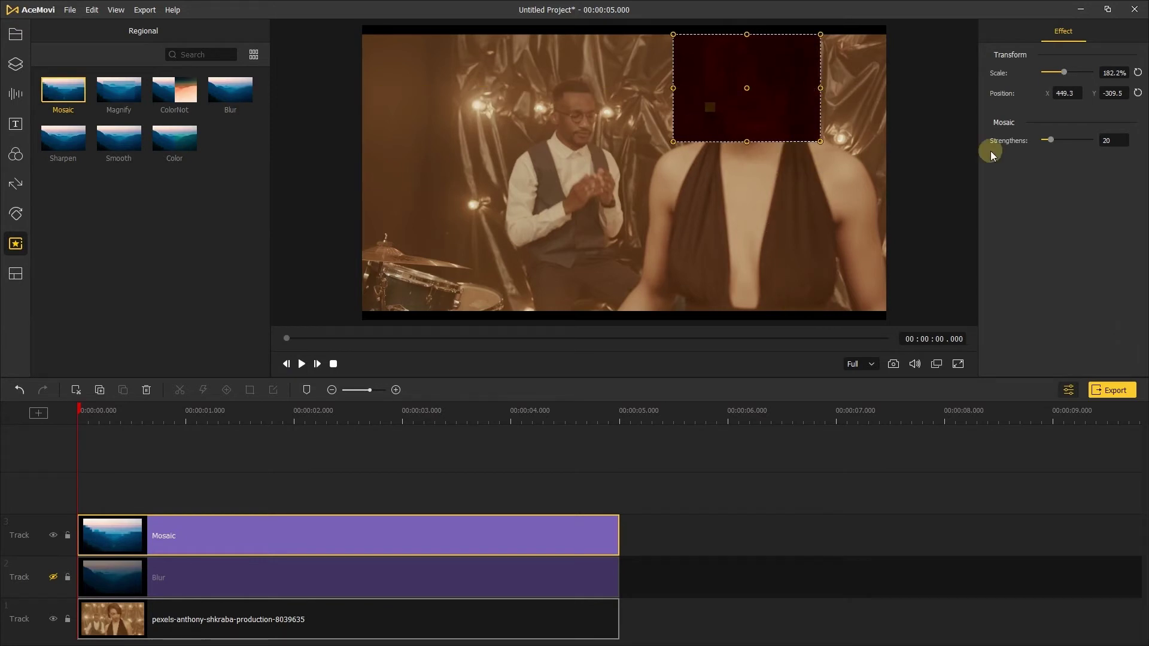
{"action": "left_click_drag", "start_coordinate": [1042, 141], "coordinate": [1067, 142]}
{"action": "left_click", "coordinate": [302, 364]}
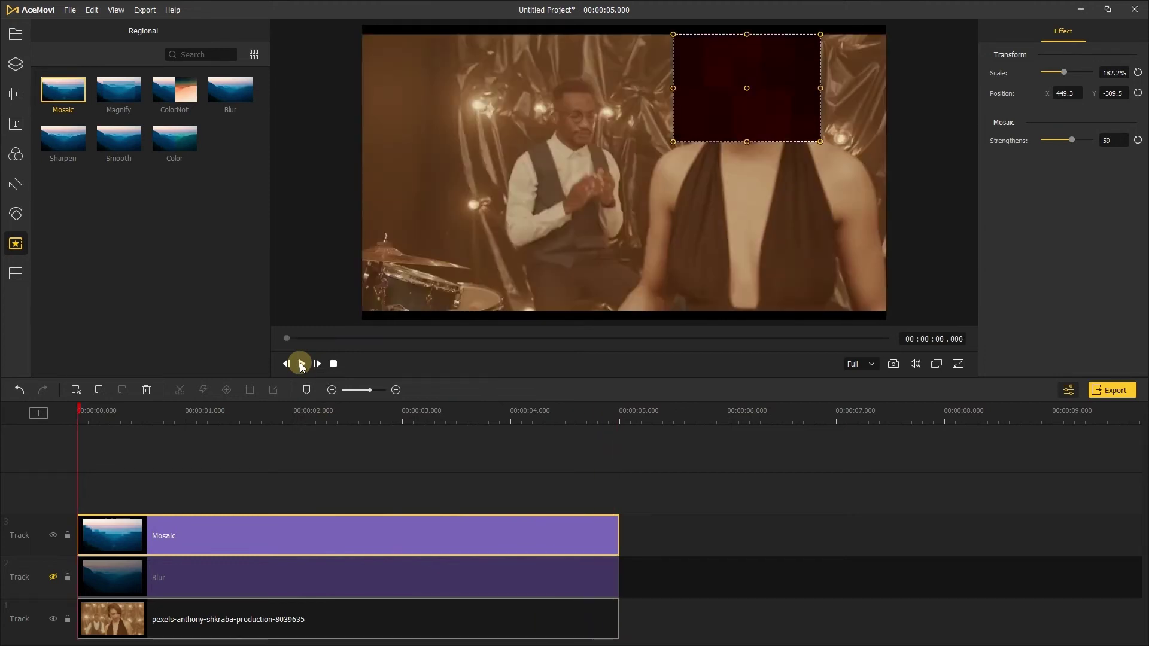
- Unhide the Blur track and delete every clip from the timeline
{"action": "left_click", "coordinate": [52, 577]}
{"action": "left_click_drag", "start_coordinate": [780, 451], "coordinate": [81, 637]}
{"action": "left_click", "coordinate": [146, 390]}
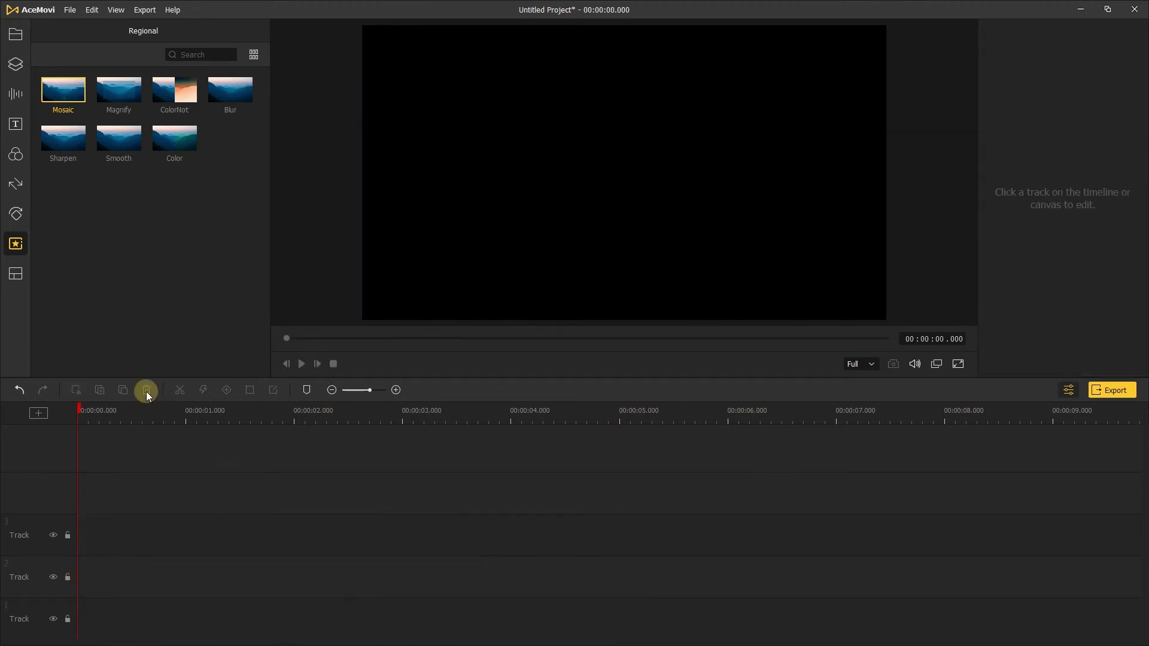
- Add video (1) to Track 1, split it around 31 seconds, and delete the unwanted parts
{"action": "left_click", "coordinate": [16, 37]}
{"action": "left_click_drag", "start_coordinate": [63, 90], "coordinate": [120, 616]}
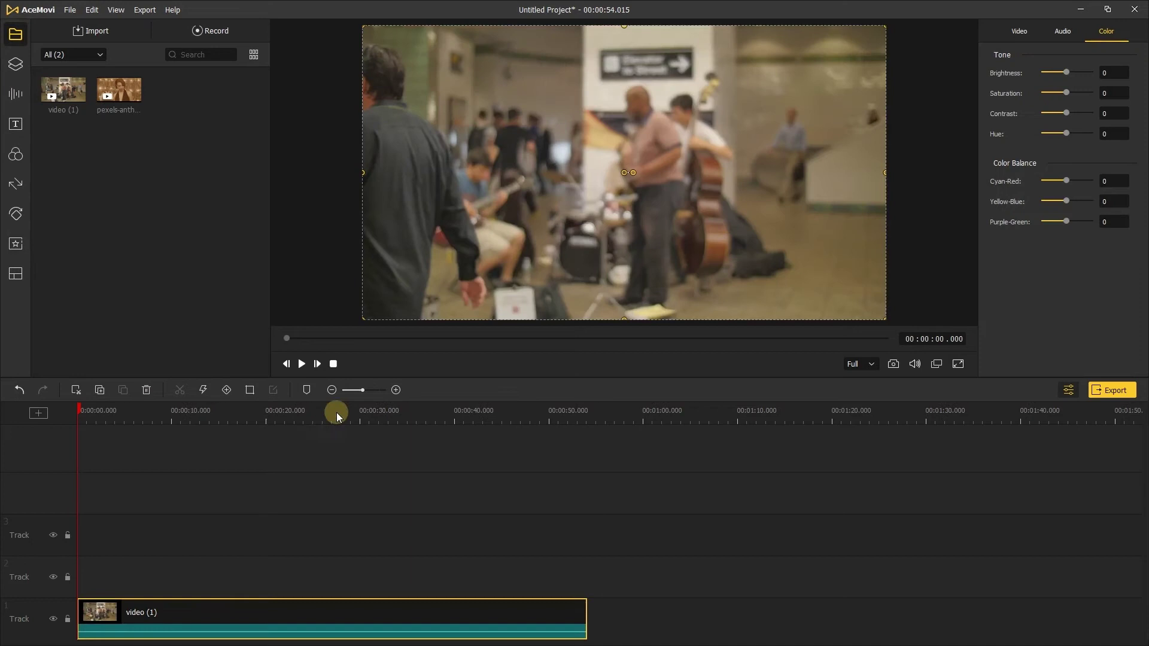
{"action": "left_click_drag", "start_coordinate": [336, 410], "coordinate": [422, 413]}
{"action": "left_click", "coordinate": [179, 390]}
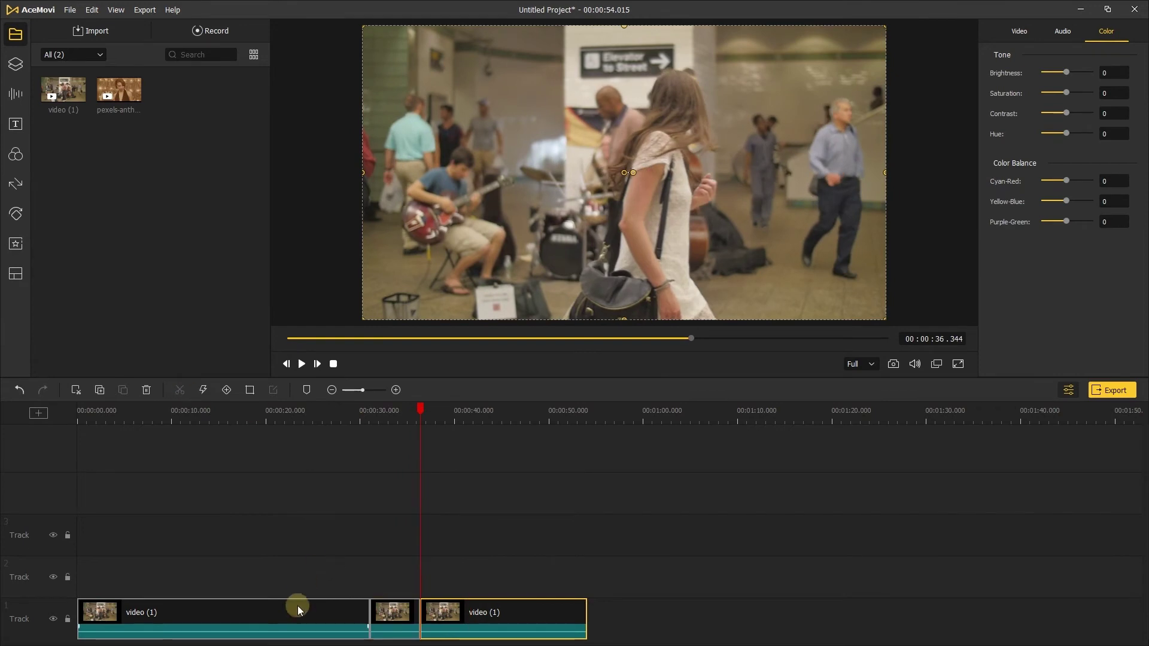
{"action": "left_click", "coordinate": [146, 390]}
{"action": "left_click", "coordinate": [224, 619]}
{"action": "left_click", "coordinate": [146, 390]}
- Move the remaining 5.328-second street clip to 00:00:00 and return the playhead to the start
{"action": "left_click_drag", "start_coordinate": [388, 617], "coordinate": [76, 550]}
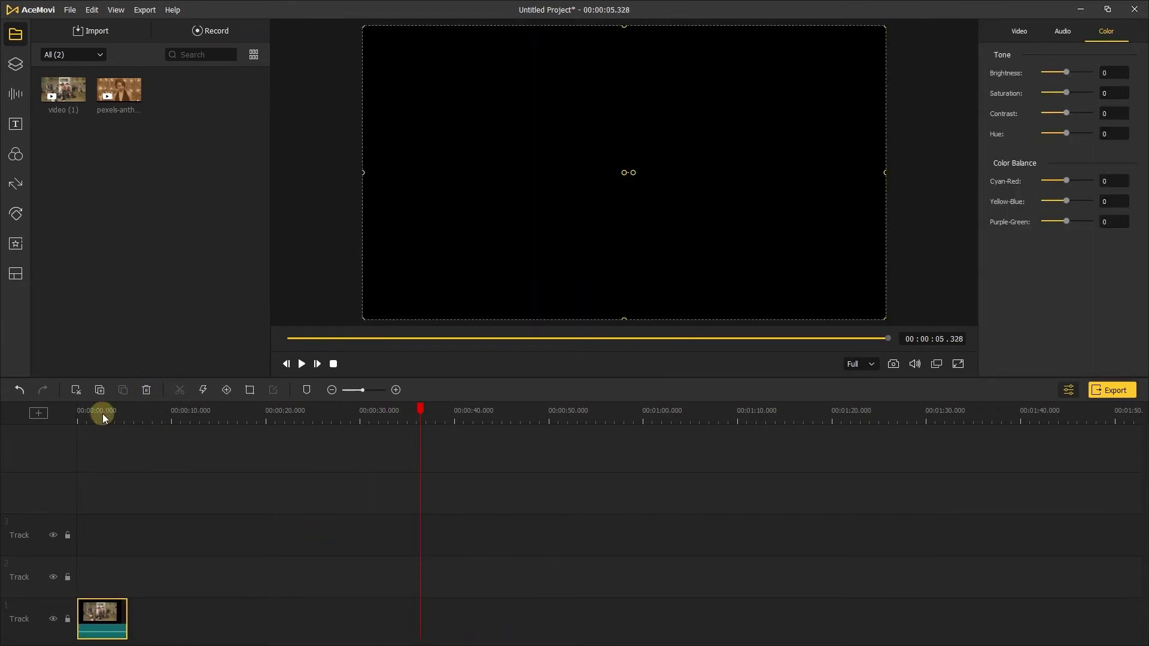
{"action": "scroll", "coordinate": [520, 410], "scroll_direction": "up", "scroll_amount": 5}
{"action": "scroll", "coordinate": [499, 412], "scroll_direction": "down", "scroll_amount": 1}
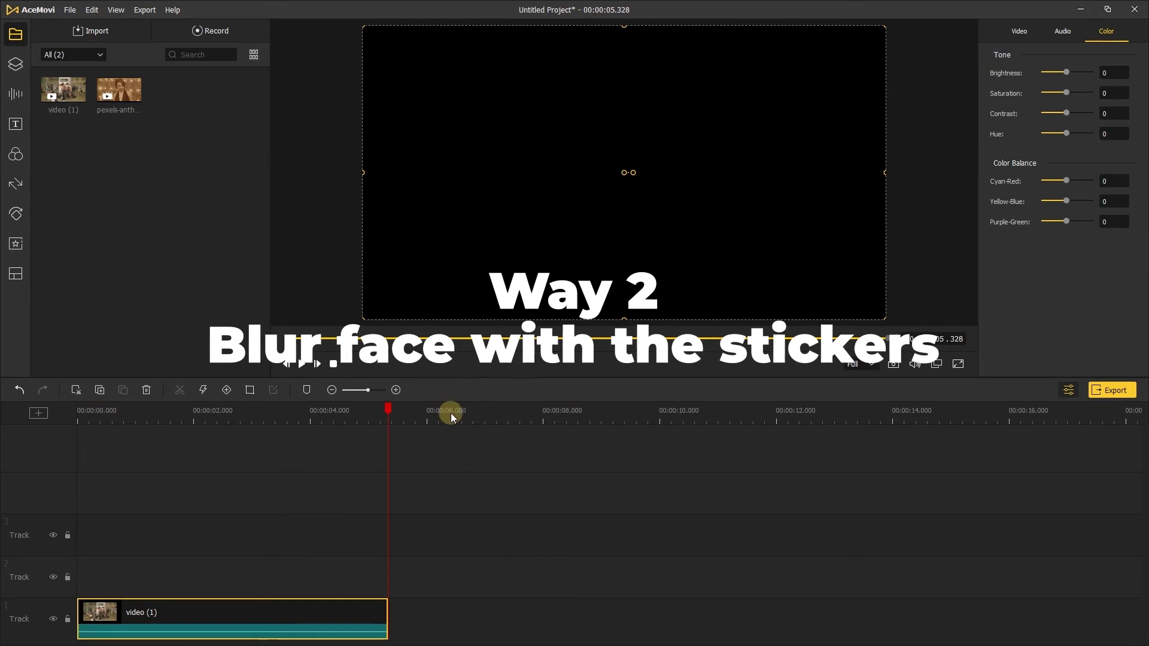
{"action": "left_click_drag", "start_coordinate": [307, 415], "coordinate": [41, 439]}
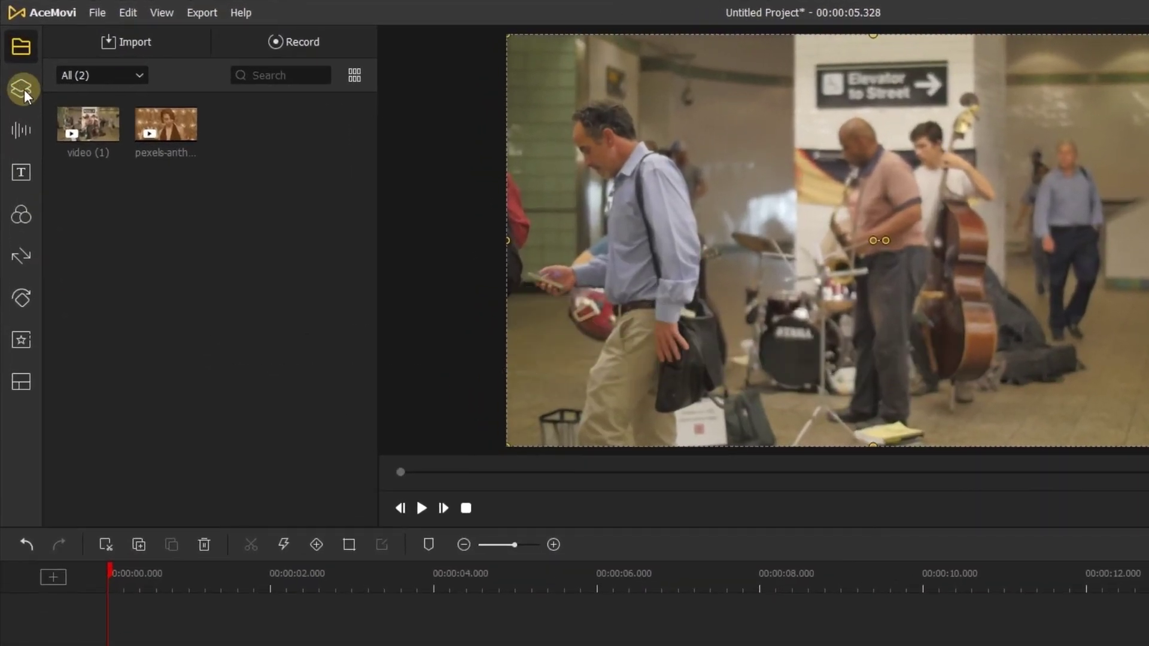
- Open the Stickers library and check the category list, keeping All (261) selected
{"action": "left_click", "coordinate": [23, 89]}
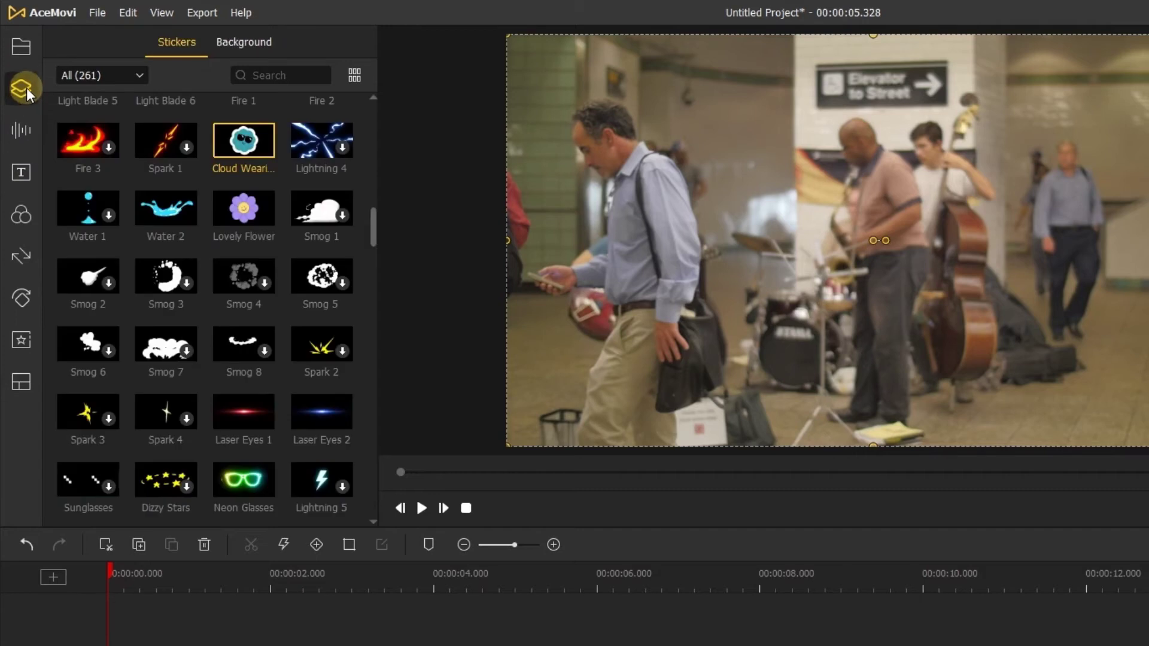
{"action": "scroll", "coordinate": [145, 175], "scroll_direction": "up", "scroll_amount": 1}
{"action": "left_click", "coordinate": [107, 76]}
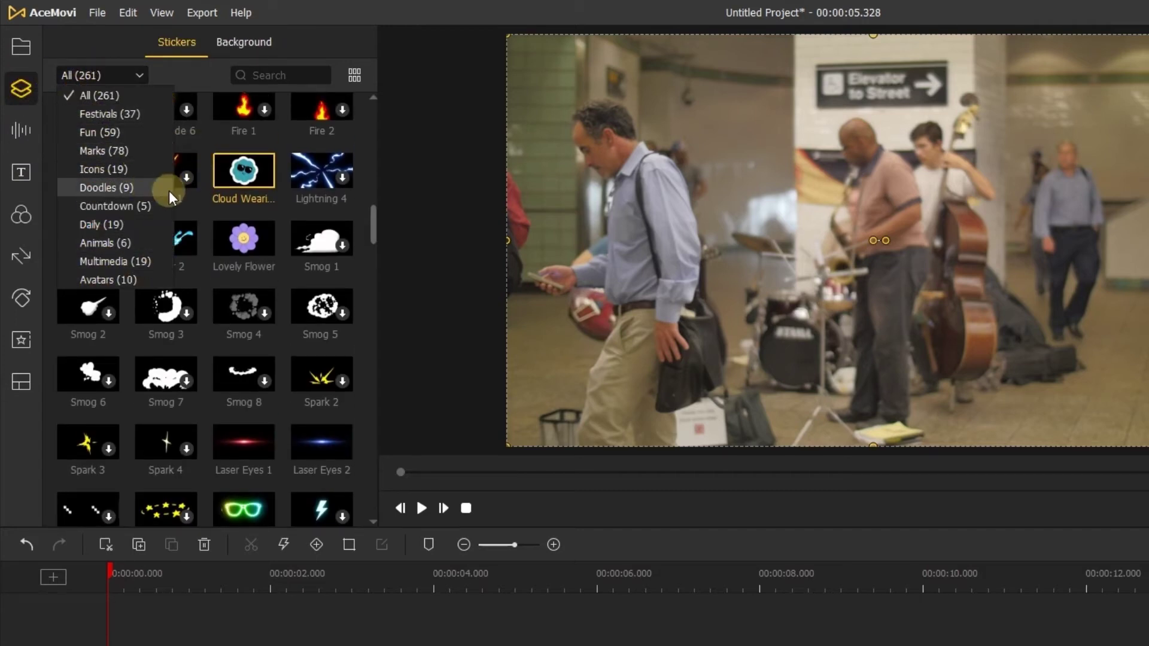
{"action": "left_click", "coordinate": [369, 231]}
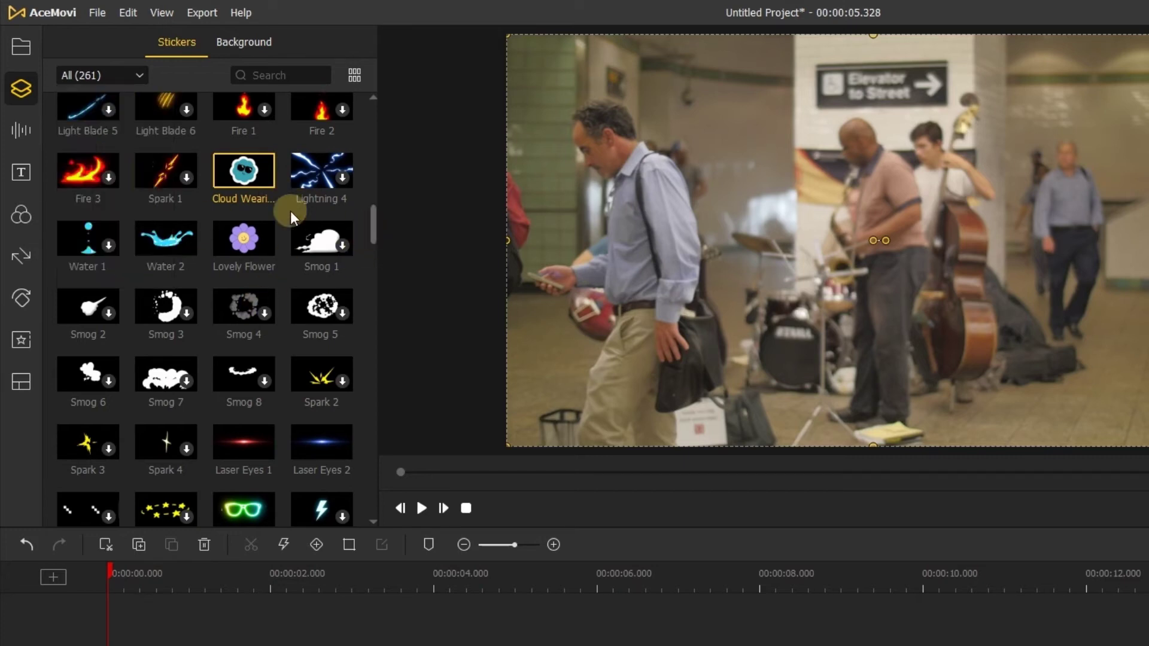
- Add the Cloud Wearing Sunglasses sticker, shrink it, and place it at the frame's upper-left edge
{"action": "left_click", "coordinate": [264, 177]}
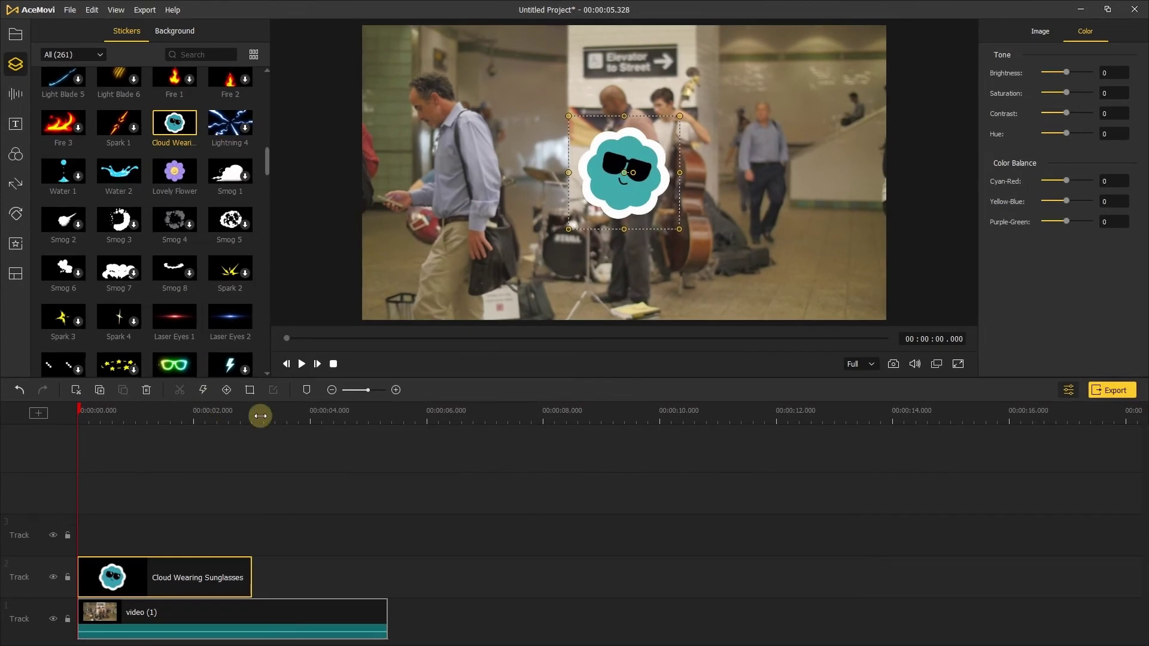
{"action": "mouse_move", "coordinate": [128, 413]}
{"action": "left_mouse_down"}
{"action": "mouse_move", "coordinate": [160, 413]}
{"action": "mouse_move", "coordinate": [141, 413]}
{"action": "left_mouse_up"}
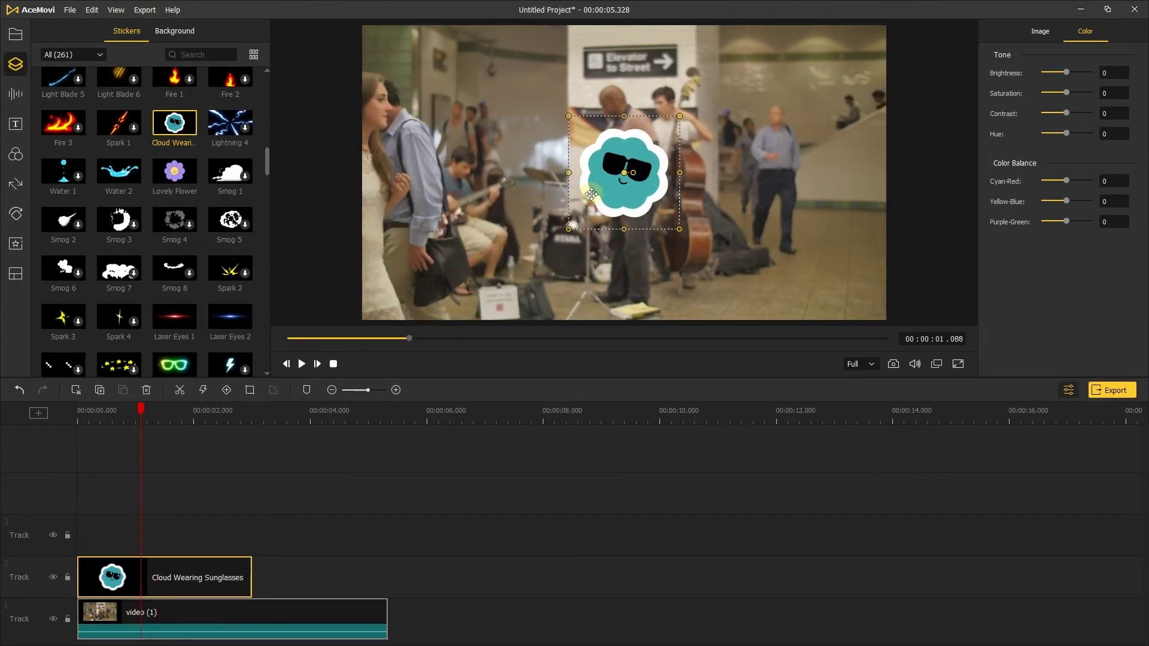
{"action": "left_click_drag", "start_coordinate": [644, 185], "coordinate": [410, 116]}
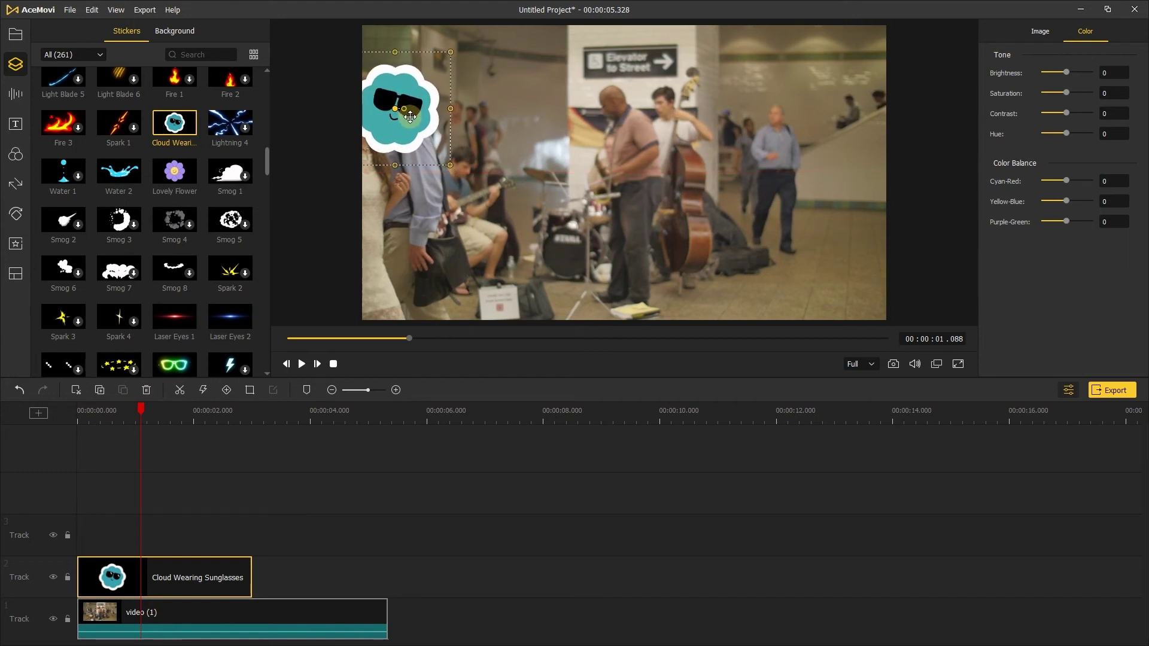
{"action": "left_click_drag", "start_coordinate": [451, 162], "coordinate": [392, 130]}
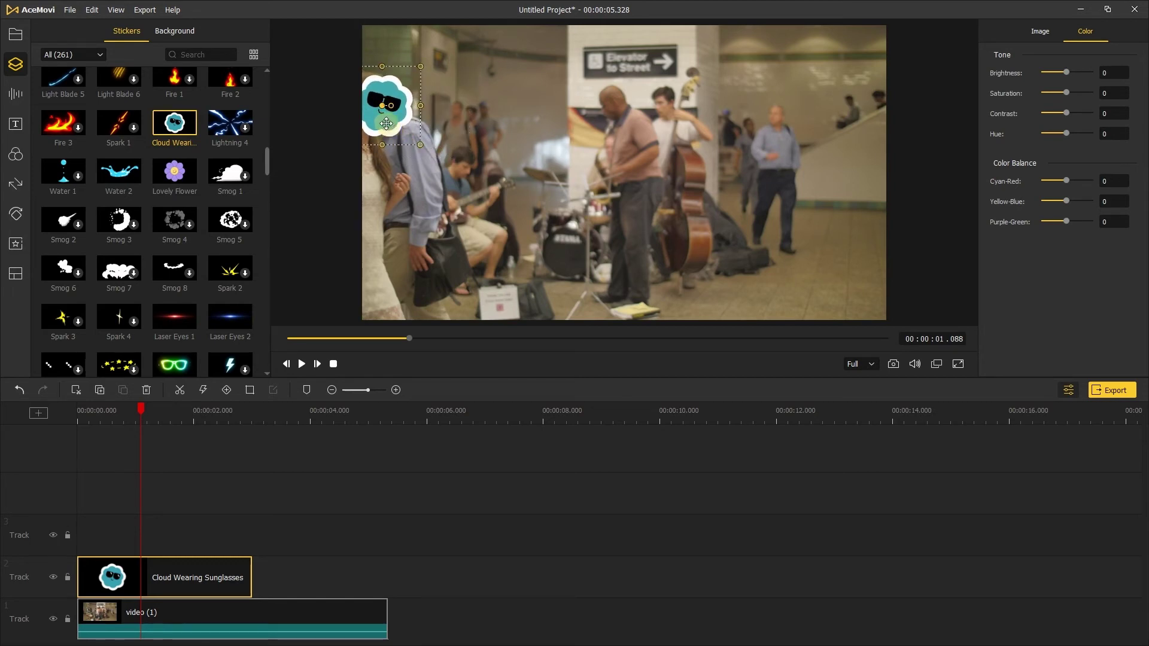
{"action": "mouse_move", "coordinate": [386, 123]}
{"action": "left_mouse_down"}
{"action": "mouse_move", "coordinate": [417, 125]}
{"action": "mouse_move", "coordinate": [390, 122]}
{"action": "left_mouse_up"}
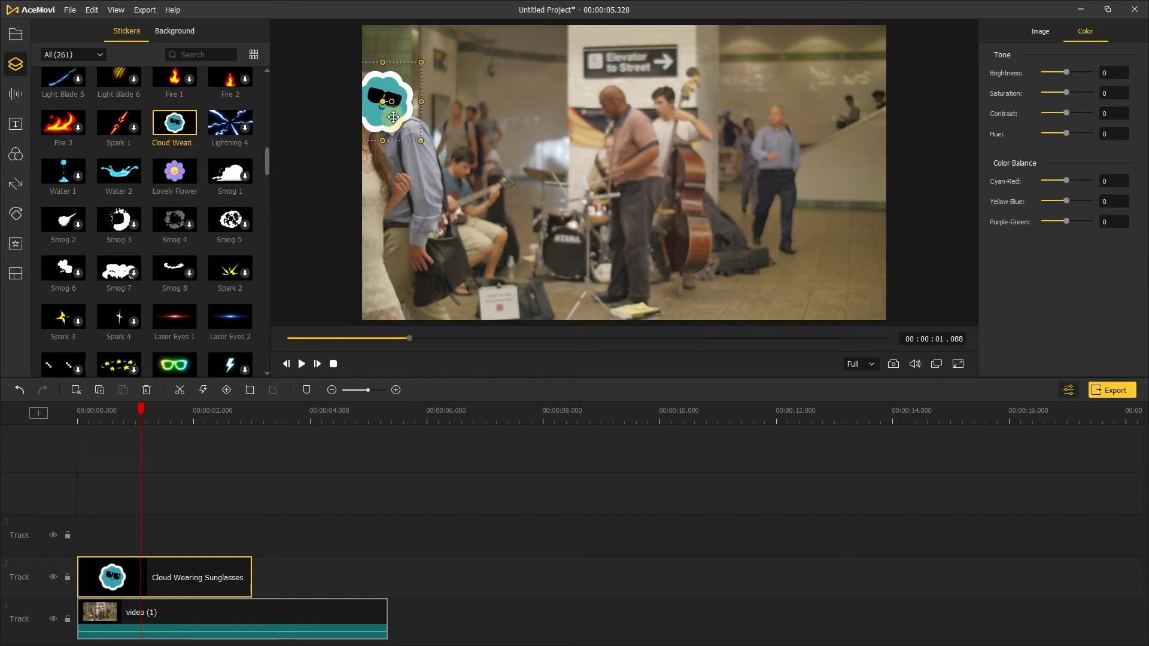
{"action": "left_click_drag", "start_coordinate": [393, 117], "coordinate": [387, 117]}
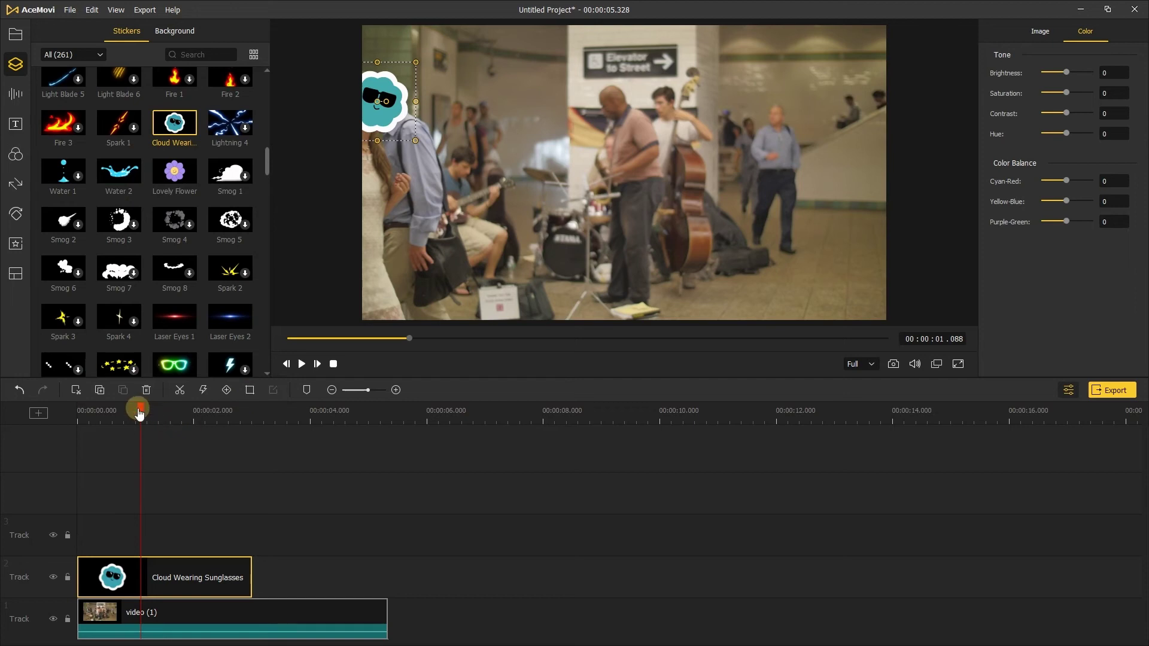
- Extend the sticker clip from 0 to 5.328 seconds so it spans the whole video
{"action": "left_click_drag", "start_coordinate": [139, 413], "coordinate": [56, 405]}
{"action": "left_click_drag", "start_coordinate": [251, 578], "coordinate": [386, 585]}
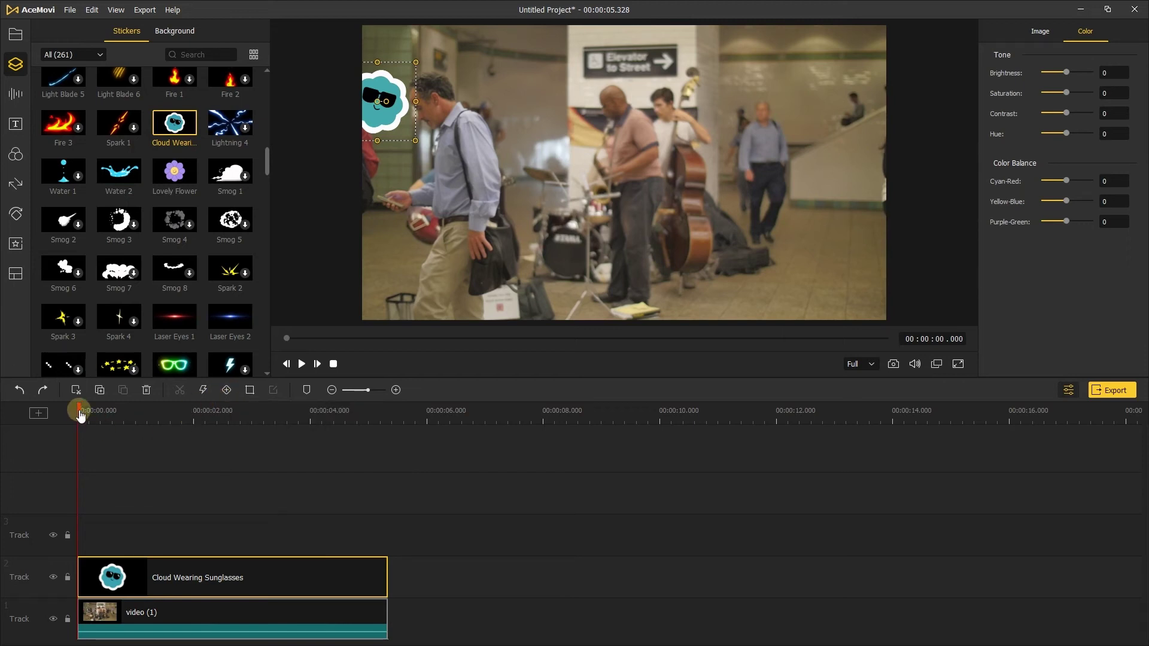
{"action": "left_click_drag", "start_coordinate": [81, 414], "coordinate": [152, 426]}
- Keyframe the sticker at about 1.1 s and 1.725 s, sliding it right to X 127.1, Y -2.1
{"action": "left_click", "coordinate": [226, 389]}
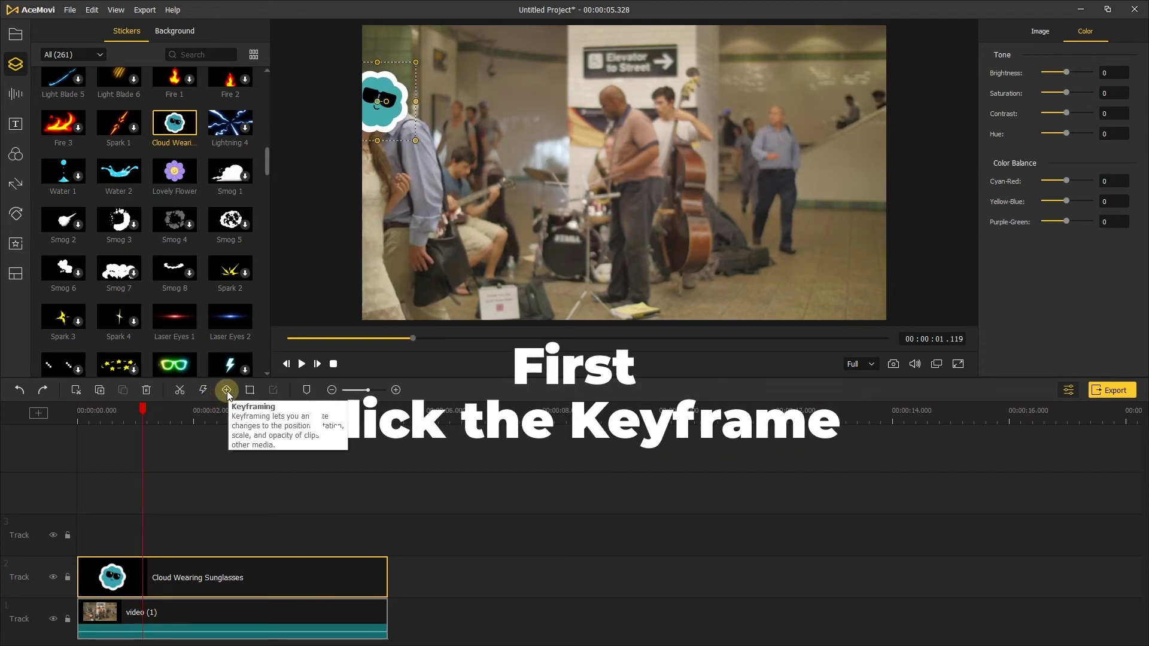
{"action": "left_click", "coordinate": [226, 390]}
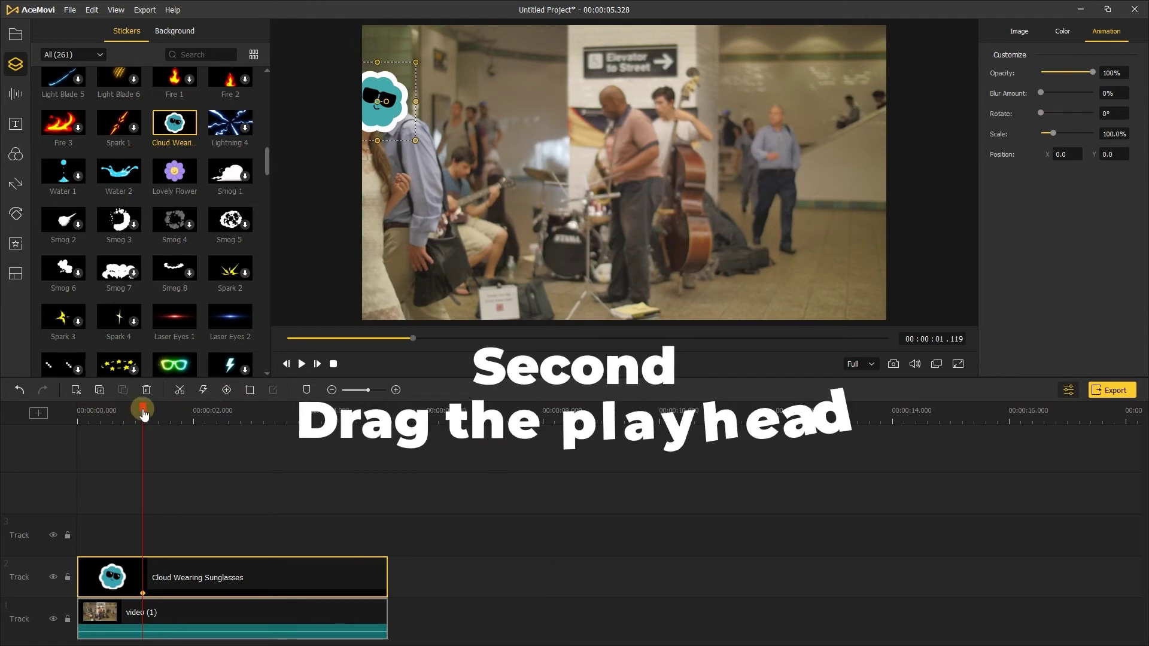
{"action": "left_click_drag", "start_coordinate": [143, 414], "coordinate": [179, 420]}
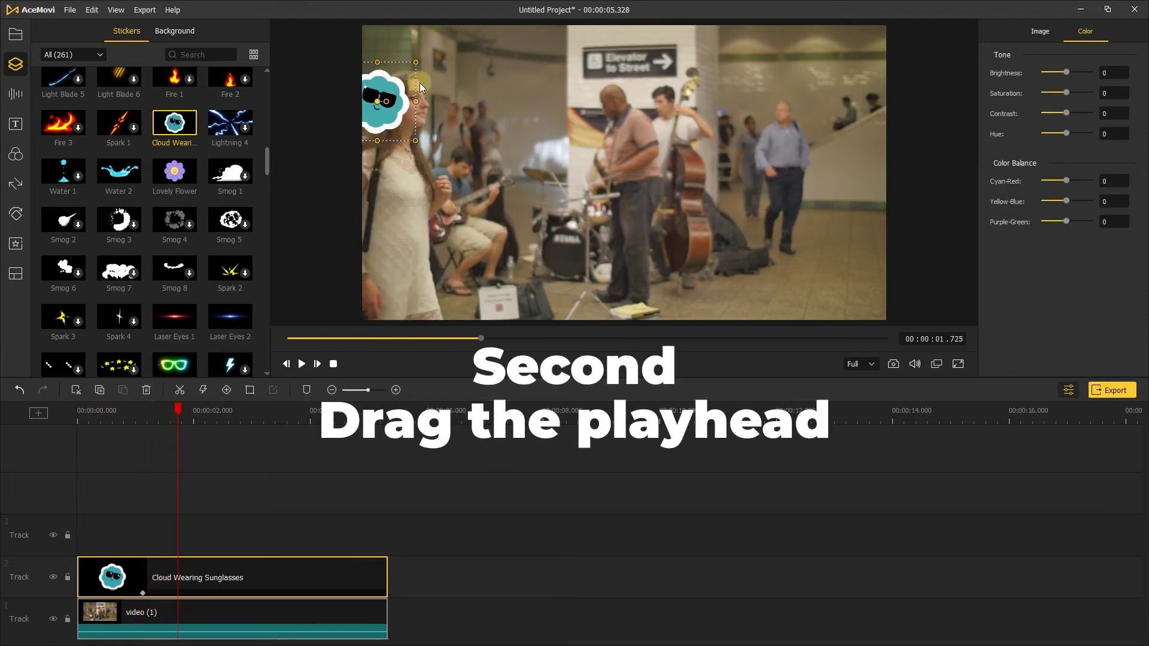
{"action": "left_click", "coordinate": [227, 391]}
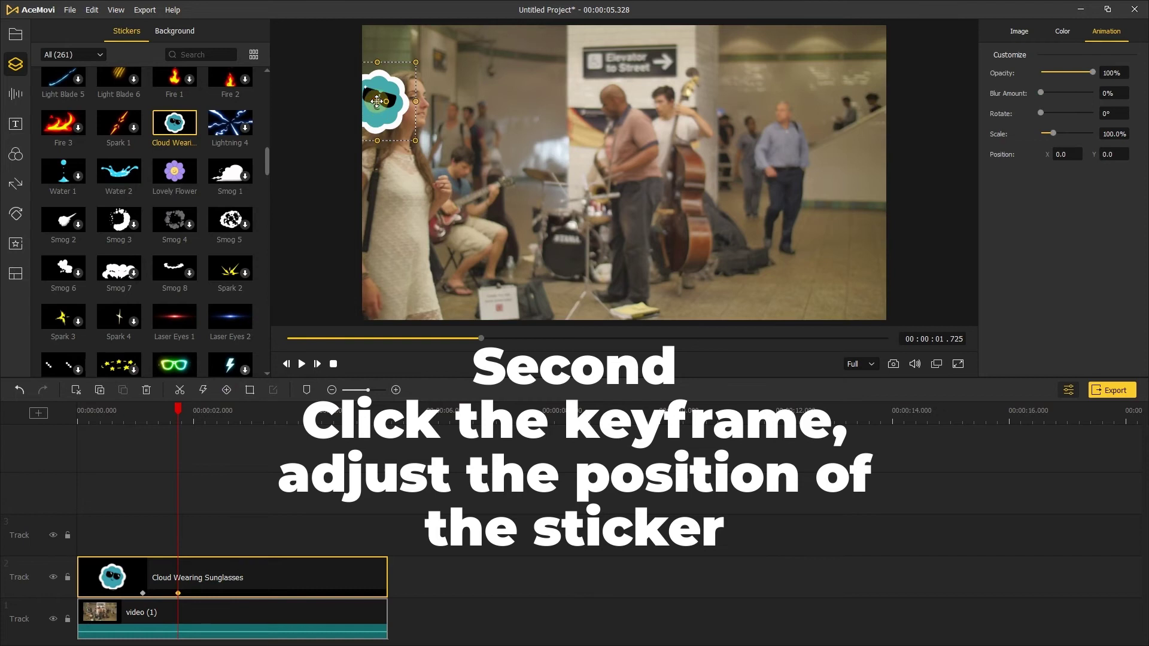
{"action": "left_click_drag", "start_coordinate": [378, 103], "coordinate": [411, 100]}
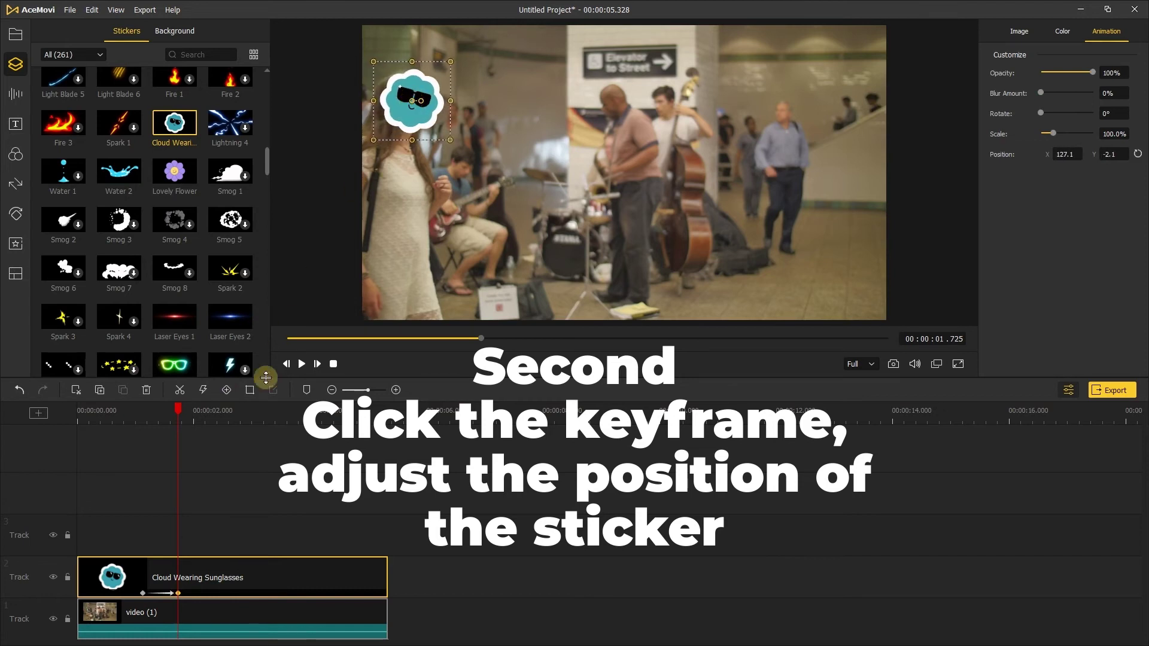
{"action": "scroll", "coordinate": [361, 460], "scroll_direction": "up", "scroll_amount": 3}
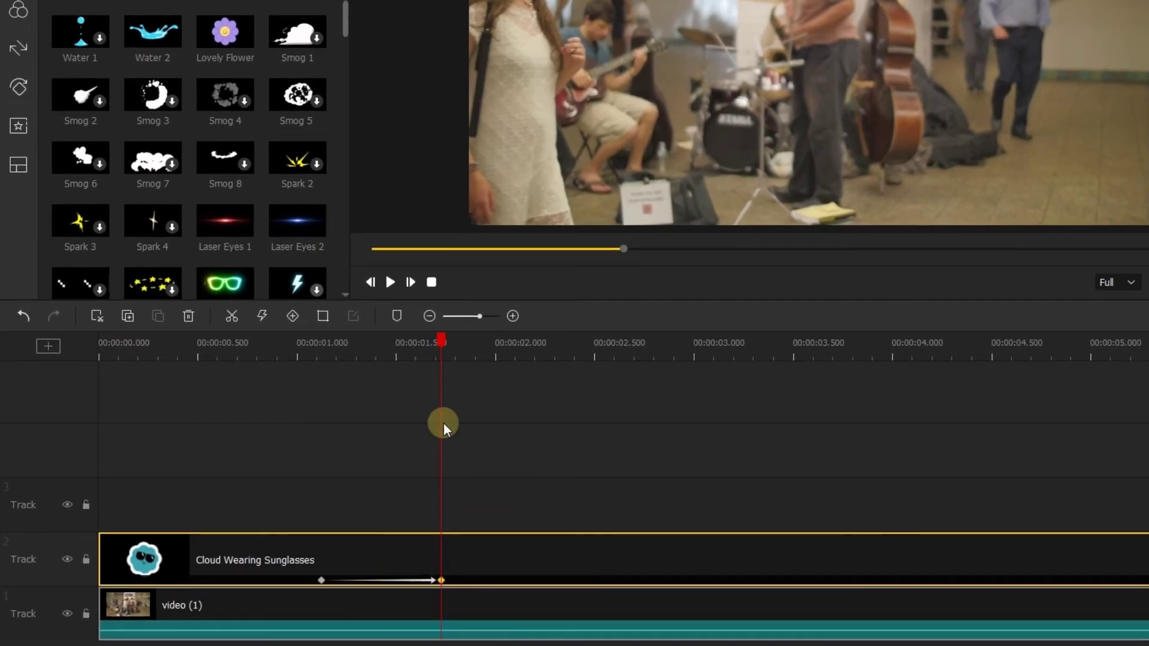
- Add sticker keyframes from about 2.3 s, repositioning the sticker back over her face
{"action": "left_click_drag", "start_coordinate": [441, 342], "coordinate": [555, 348]}
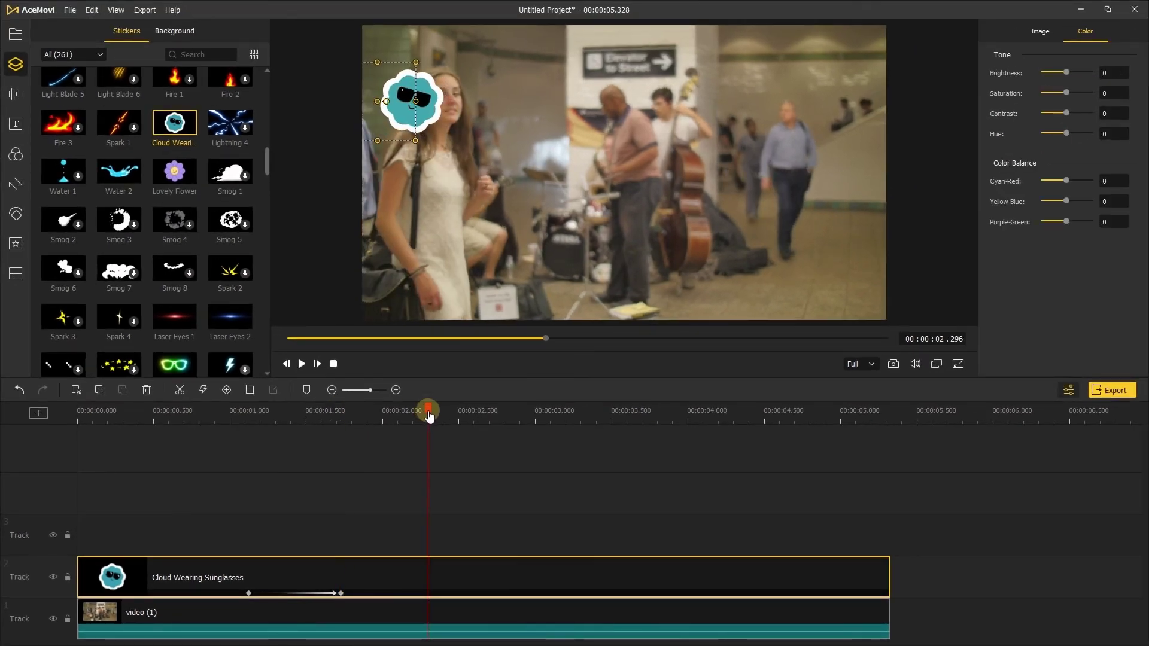
{"action": "left_click", "coordinate": [226, 390]}
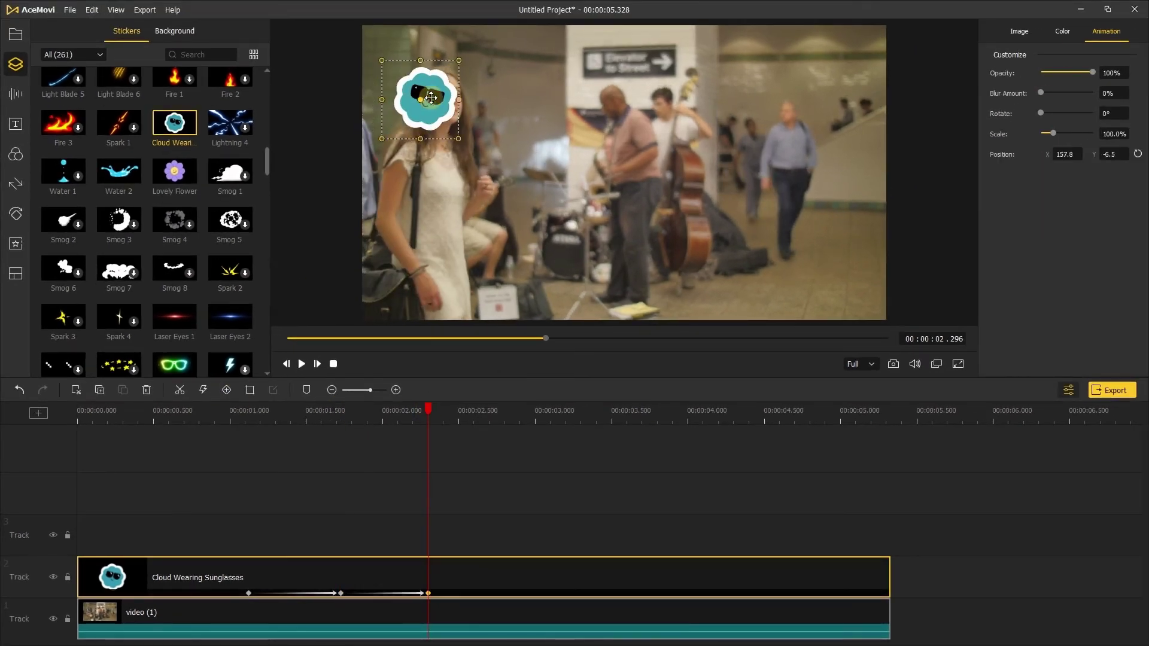
{"action": "left_click_drag", "start_coordinate": [428, 410], "coordinate": [509, 413]}
{"action": "left_click", "coordinate": [226, 389]}
{"action": "left_click", "coordinate": [587, 410]}
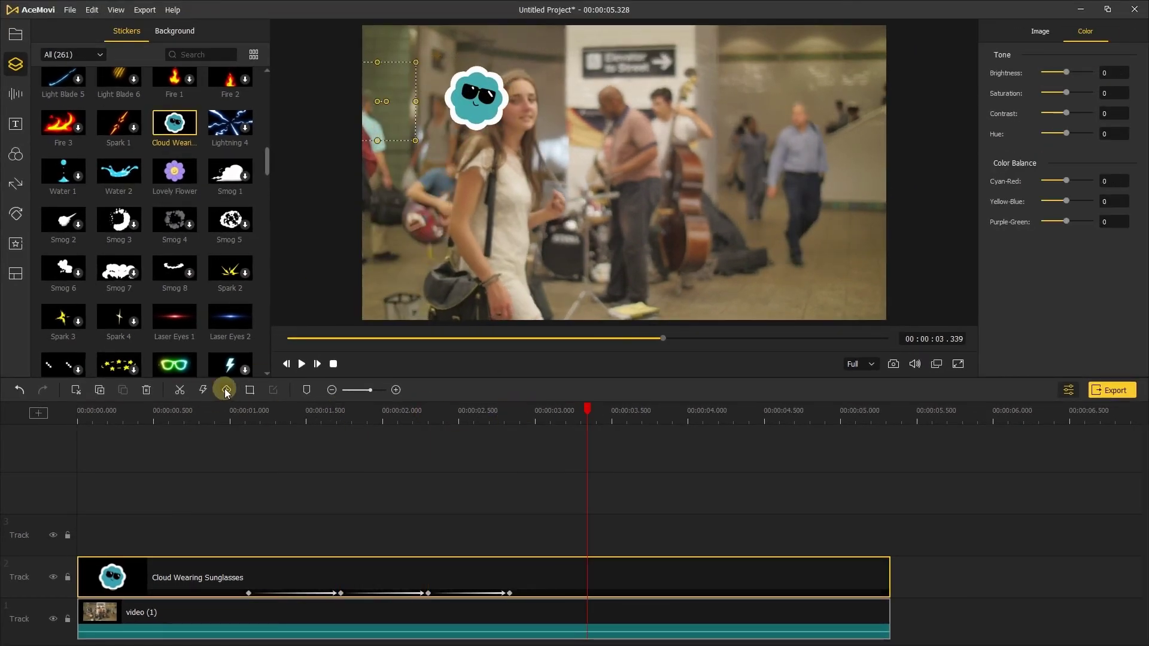
{"action": "left_click", "coordinate": [226, 390]}
{"action": "left_click_drag", "start_coordinate": [476, 97], "coordinate": [518, 102]}
- Keyframe the sticker at successive later moments, shifting it right to follow her face
{"action": "left_click", "coordinate": [638, 410]}
{"action": "left_click", "coordinate": [226, 389]}
{"action": "left_click_drag", "start_coordinate": [545, 150], "coordinate": [575, 154]}
{"action": "left_click", "coordinate": [682, 410]}
{"action": "left_click", "coordinate": [226, 389]}
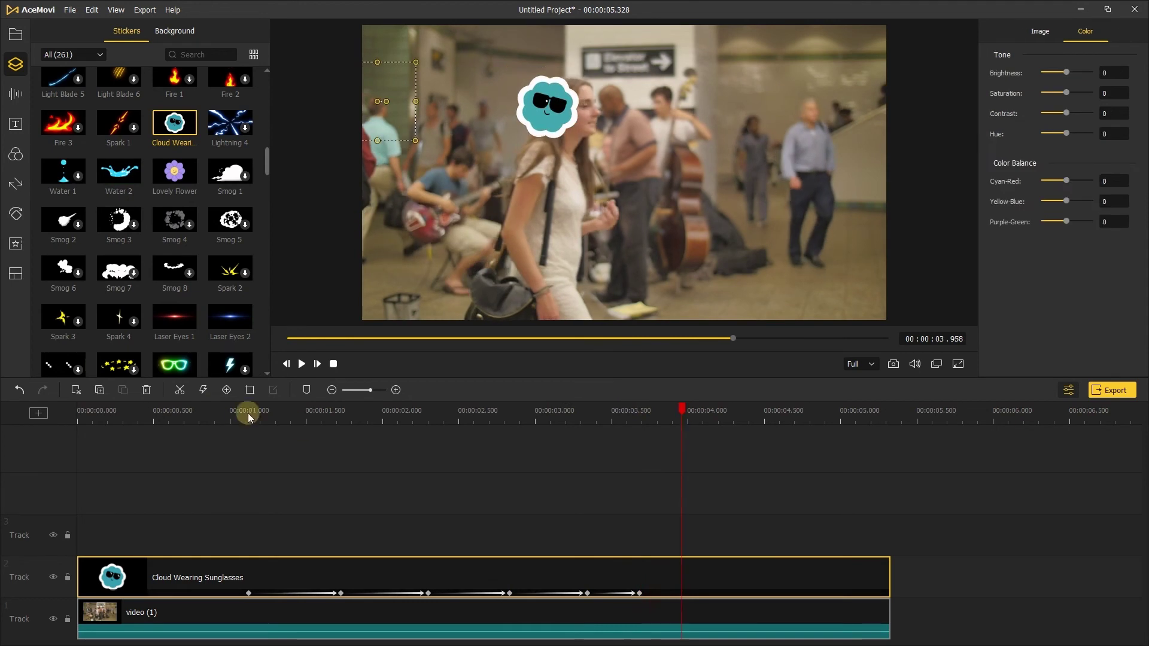
{"action": "left_click_drag", "start_coordinate": [547, 105], "coordinate": [632, 103]}
{"action": "left_click", "coordinate": [734, 410]}
{"action": "left_click", "coordinate": [226, 389]}
- Keyframe the sticker at about 4.6 s and 4.86 s, fading it to 0% opacity at the end
{"action": "left_click", "coordinate": [779, 410]}
{"action": "left_click", "coordinate": [226, 390]}
{"action": "left_click", "coordinate": [819, 411]}
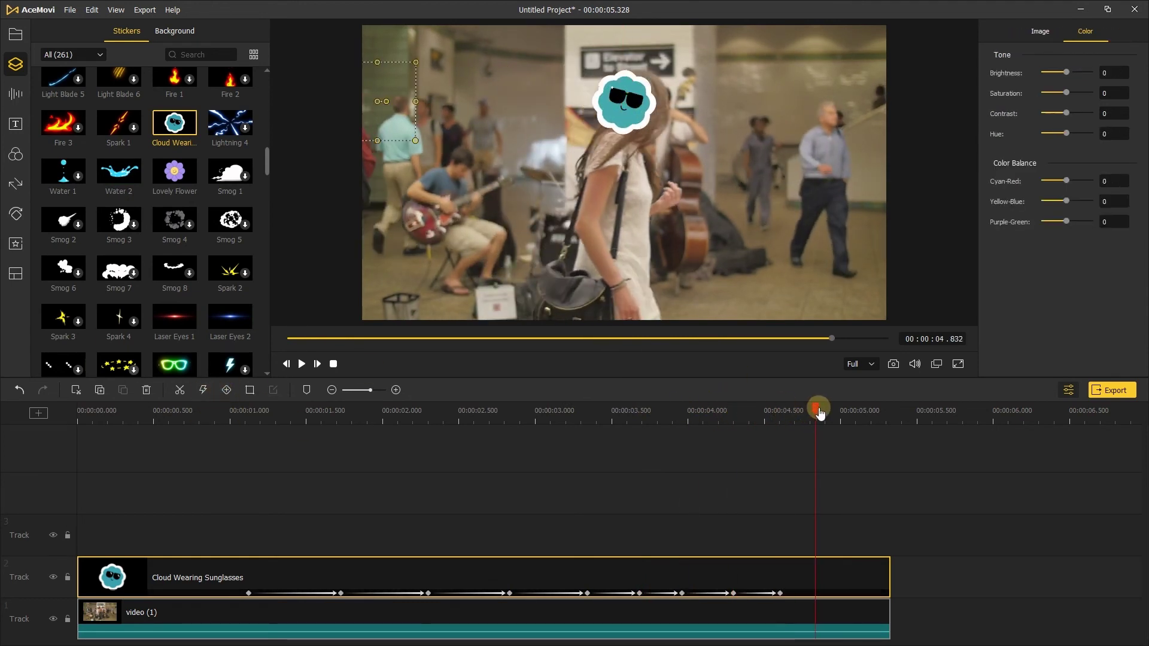
{"action": "left_click", "coordinate": [226, 390]}
{"action": "left_click_drag", "start_coordinate": [1093, 72], "coordinate": [1041, 73]}
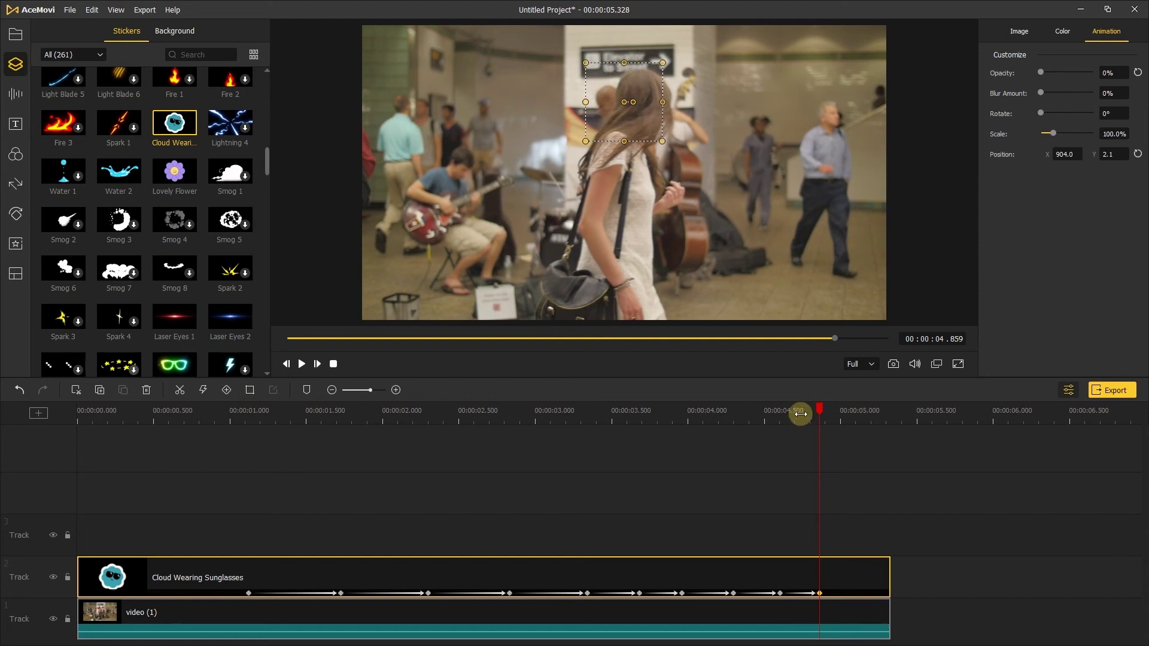
{"action": "left_click_drag", "start_coordinate": [800, 410], "coordinate": [50, 443]}
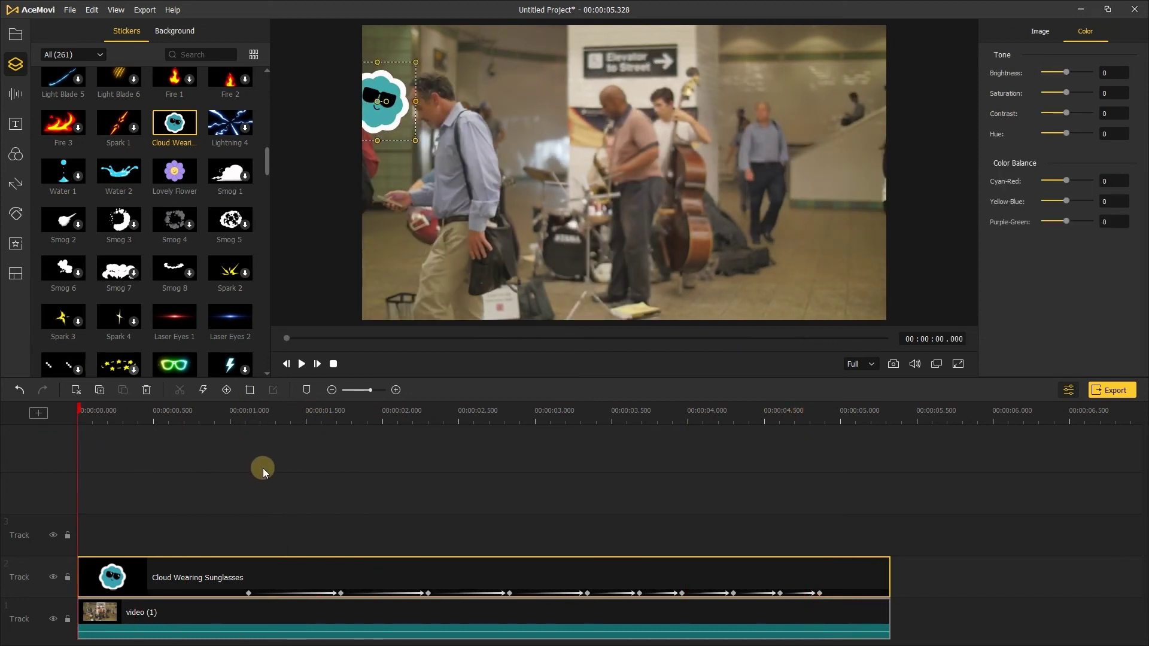
{"action": "left_click", "coordinate": [303, 364]}
{"action": "left_click_drag", "start_coordinate": [253, 413], "coordinate": [527, 417]}
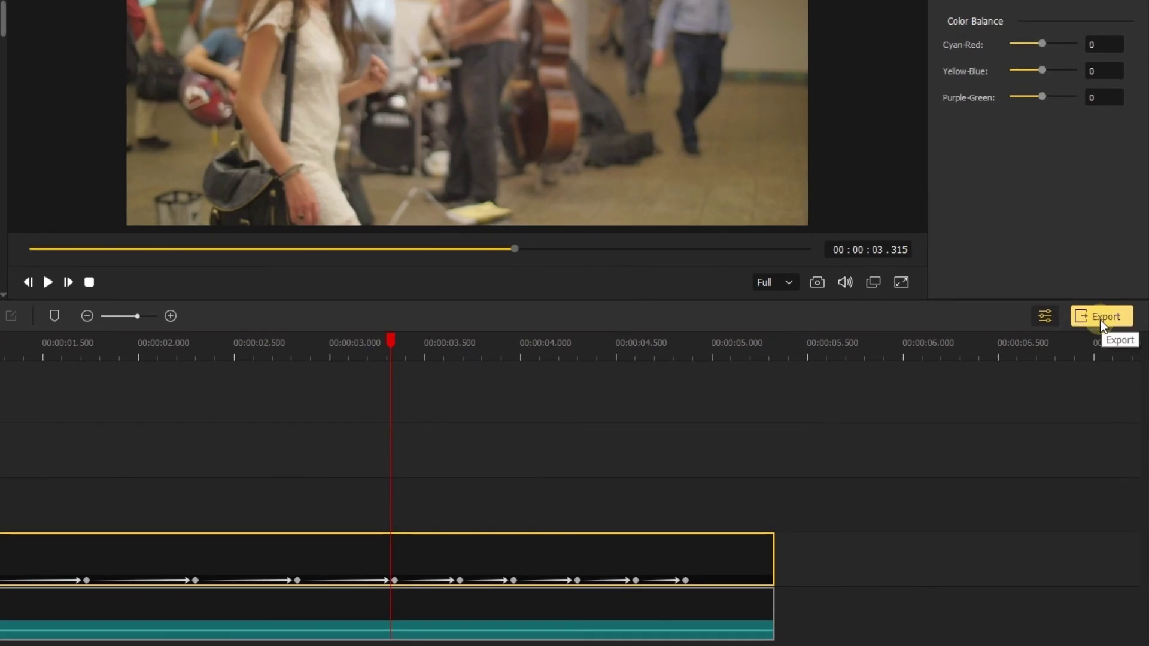
- Open MP4 export settings at 1920×1080 and name the output 'blur face'
{"action": "left_click", "coordinate": [1099, 320]}
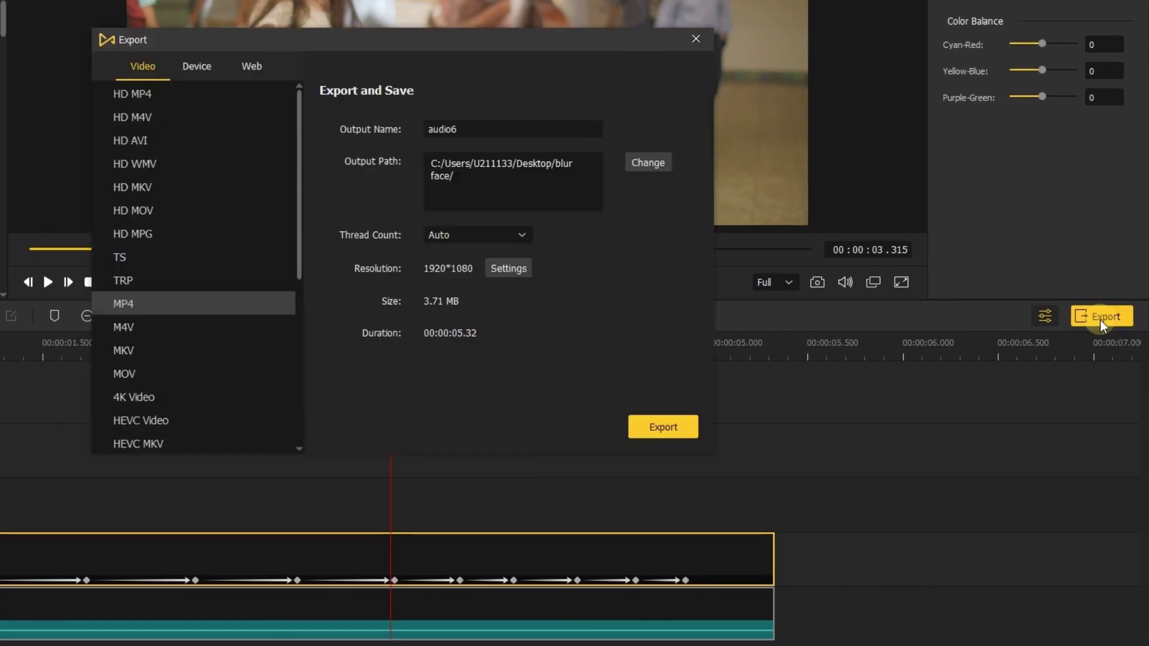
{"action": "double_click", "coordinate": [494, 128]}
{"action": "type", "text": "blur face"}
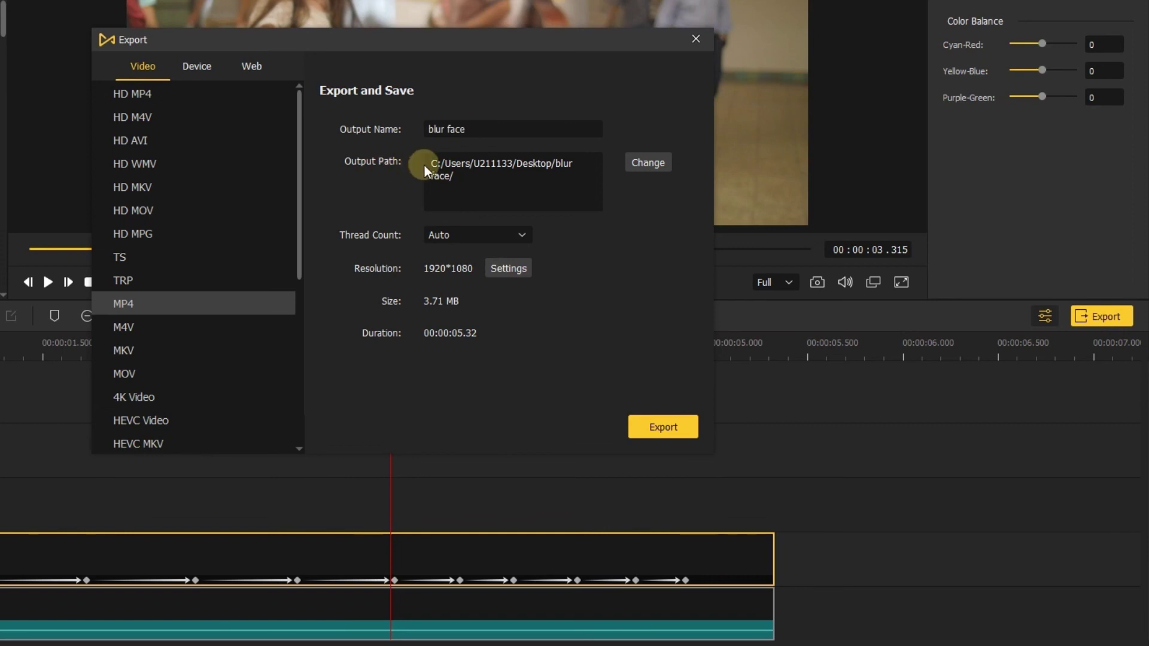